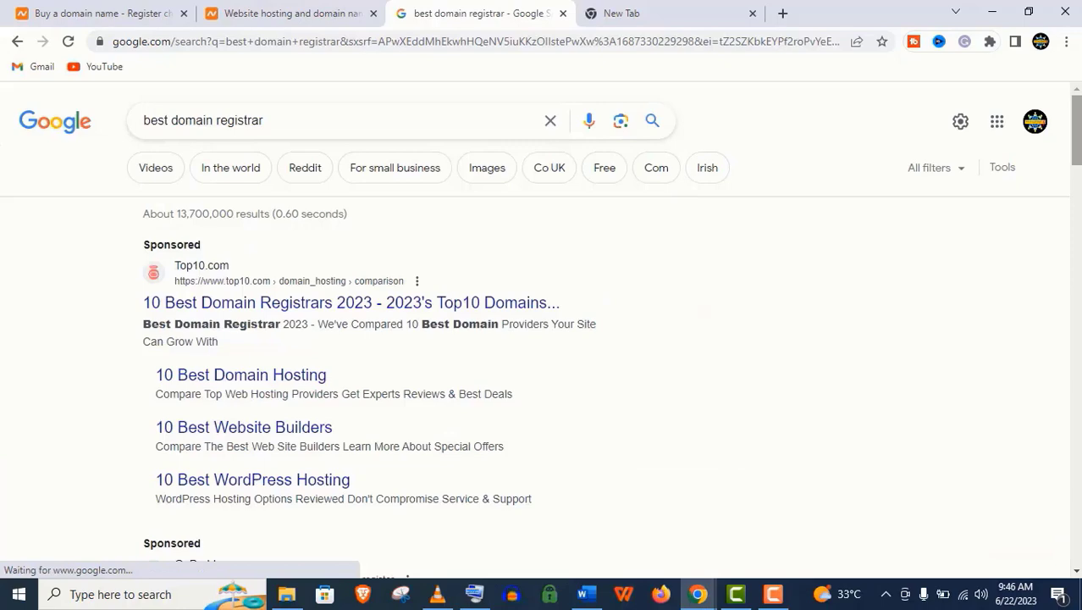
# Scroll the 'best domain registrar' Google results down to the Popular domain registrars box
pyautogui.scroll(-6, 542, 339)
pyautogui.scroll(-1, 584, 305)
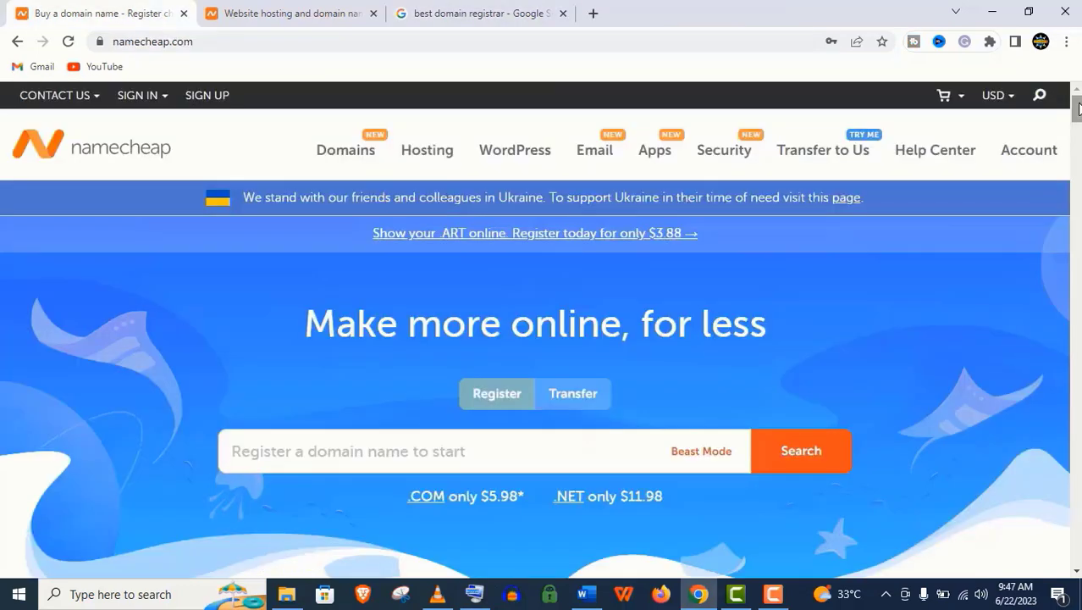
# Scroll Namecheap's page to its ratings and highlight the 4.7 out of 5 customer rating
pyautogui.moveTo(1076, 108); pyautogui.dragTo(1077, 177)
pyautogui.moveTo(204, 257); pyautogui.dragTo(621, 281)
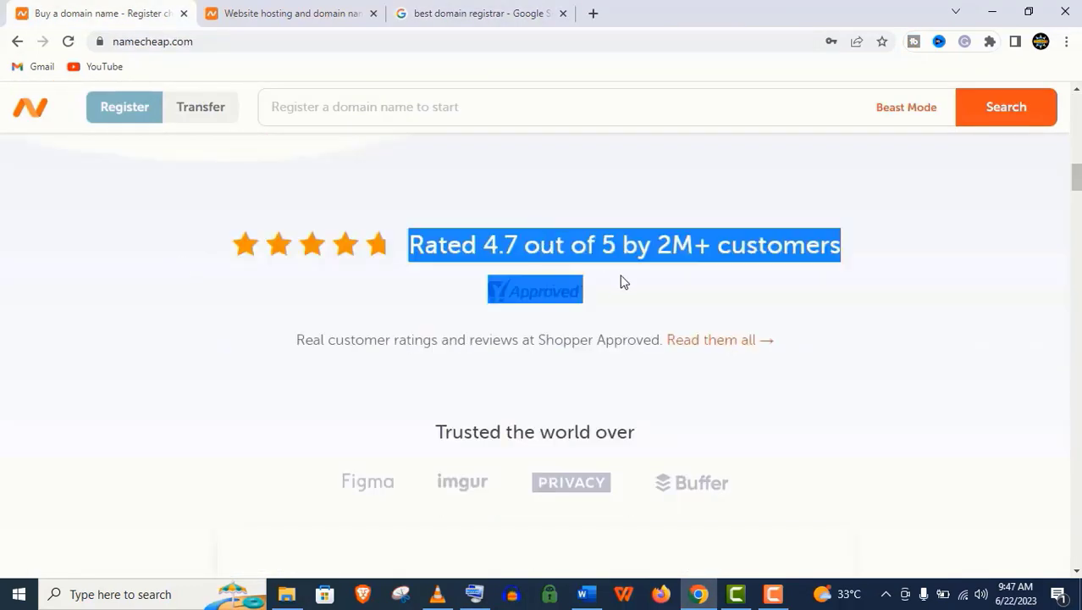
pyautogui.click(279, 258)
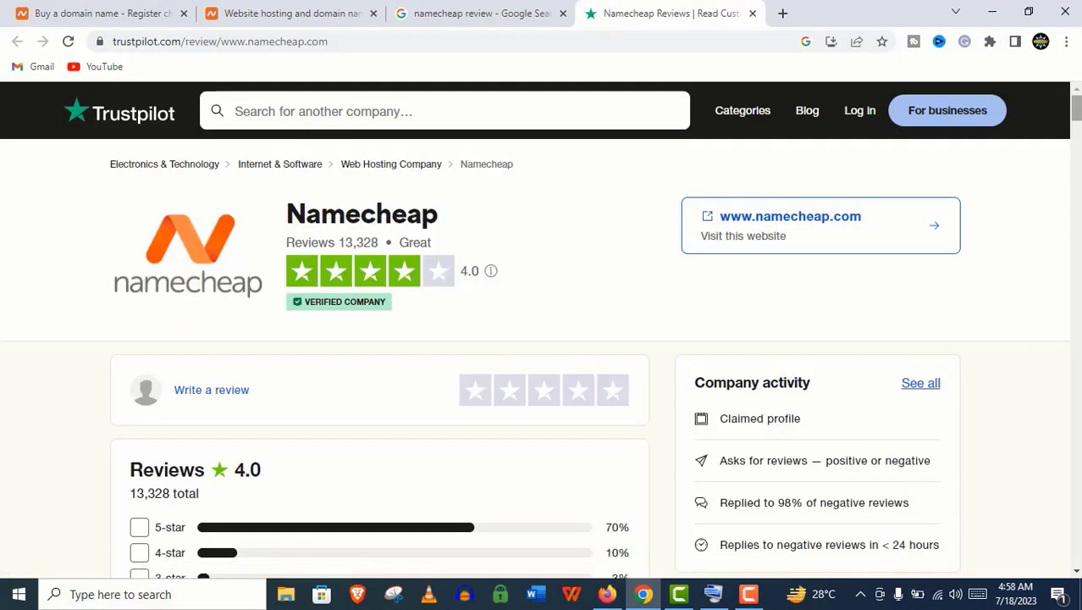
# Highlight Namecheap's 13,328-review Great rating on Trustpilot and scroll through the recent reviews
pyautogui.moveTo(455, 257); pyautogui.dragTo(285, 248)
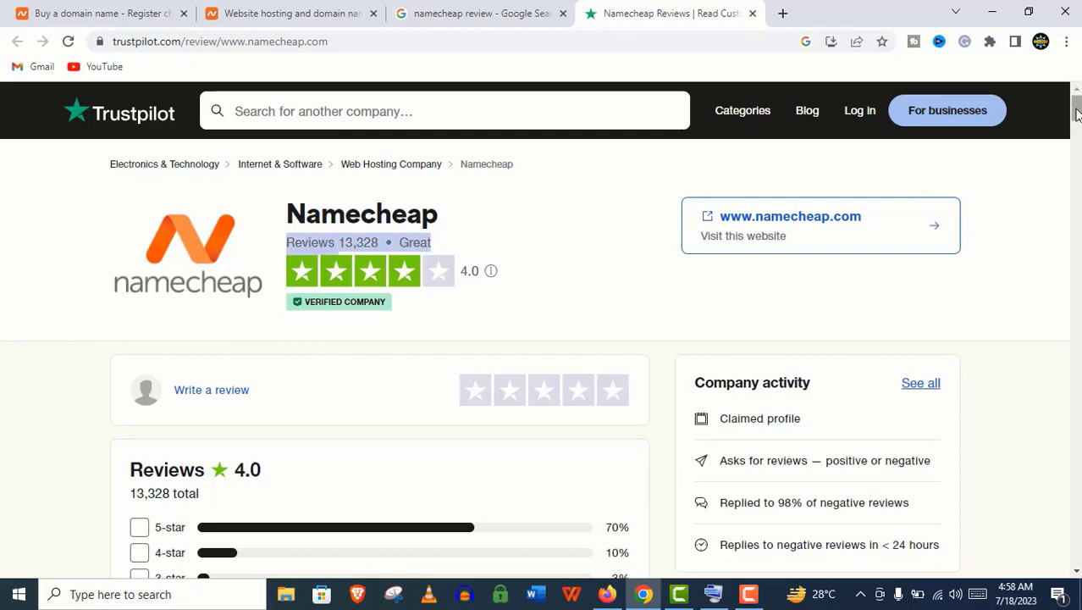
pyautogui.moveTo(1077, 113); pyautogui.dragTo(1077, 153)
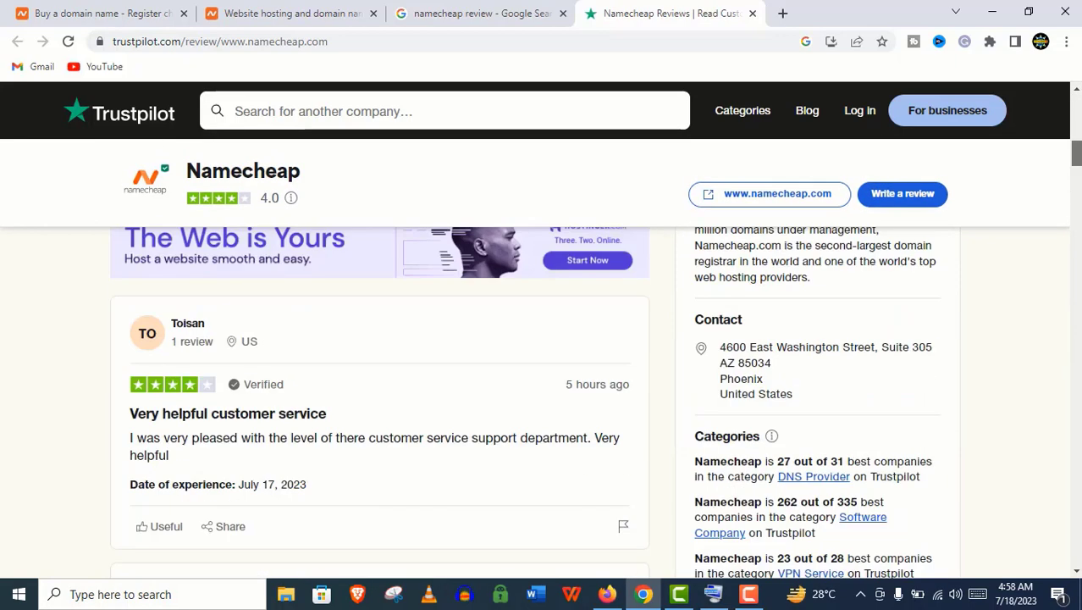
pyautogui.scroll(-1, 541, 381)
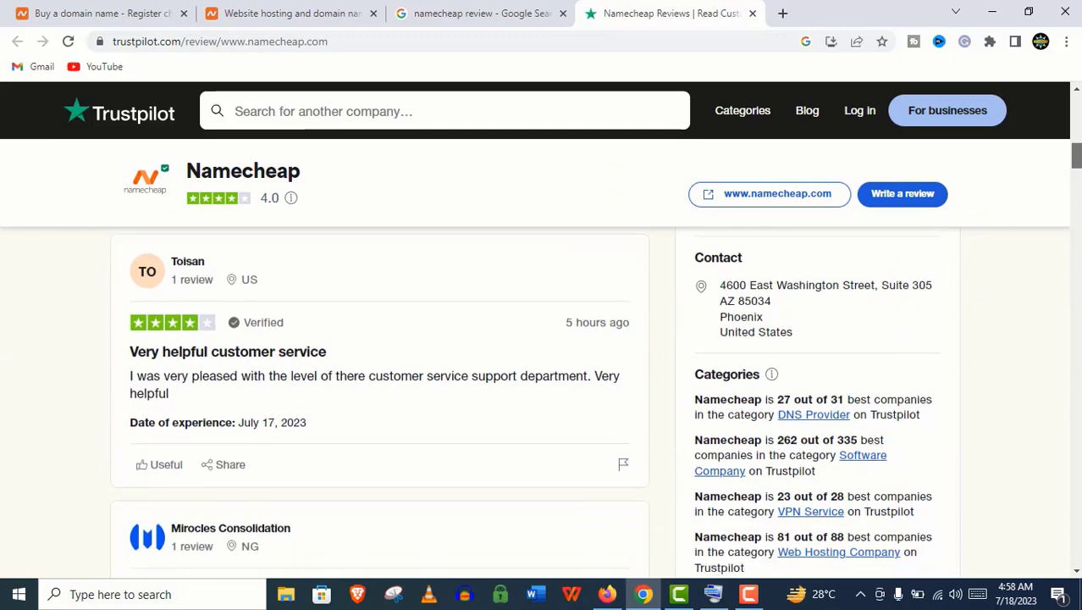
pyautogui.scroll(-3, 542, 356)
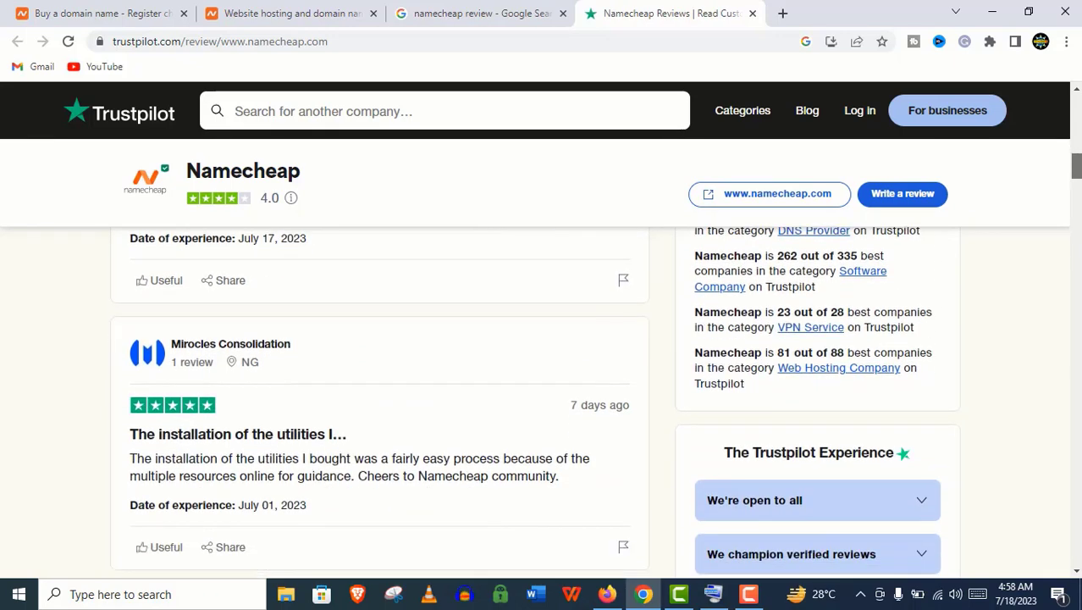
pyautogui.scroll(-1, 596, 366)
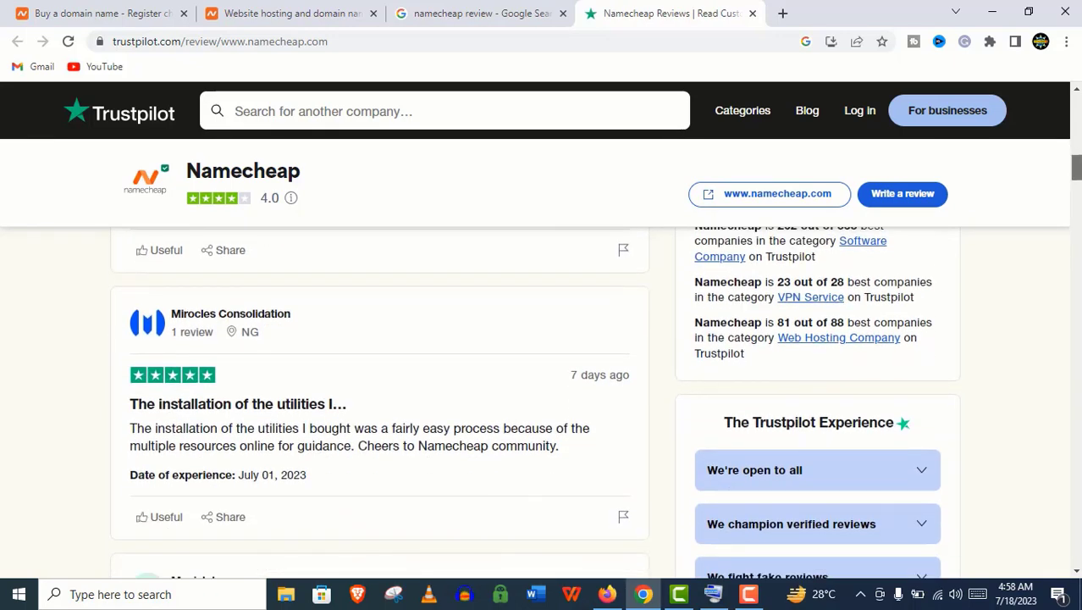
pyautogui.scroll(-3, 381, 381)
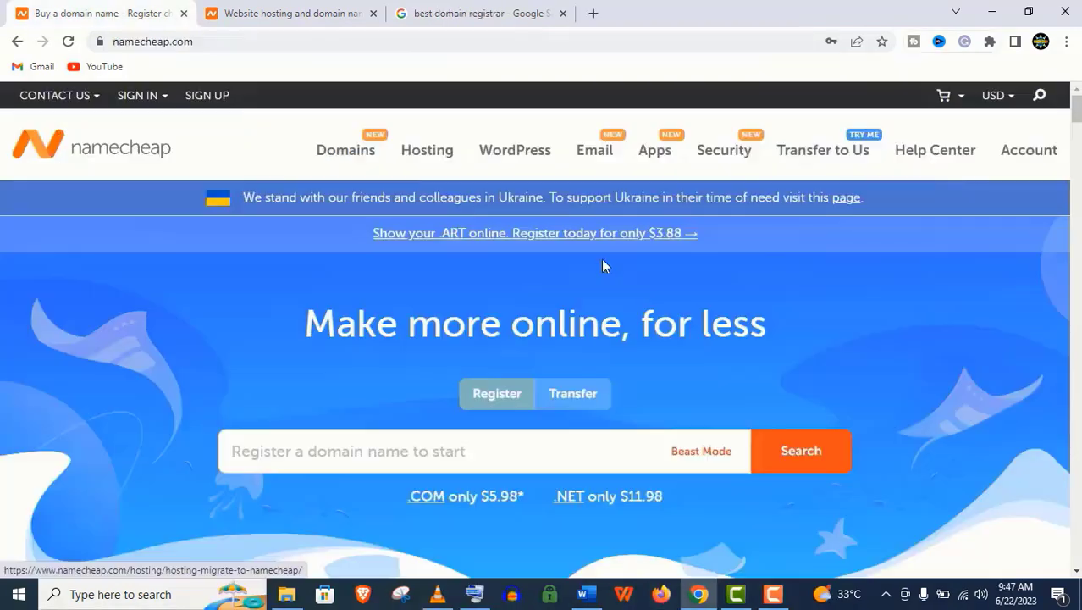
pyautogui.moveTo(411, 159)
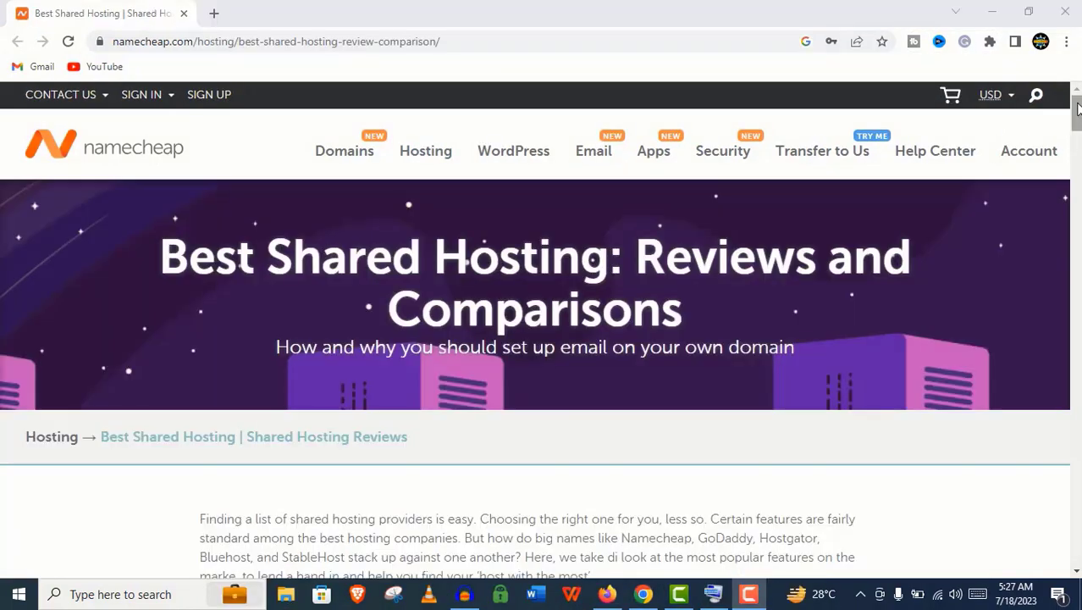
# Scroll the Best Shared Hosting page to the Namecheap, GoDaddy, HostGator, Bluehost and StableHost price table
pyautogui.scroll(-1, 1077, 119)
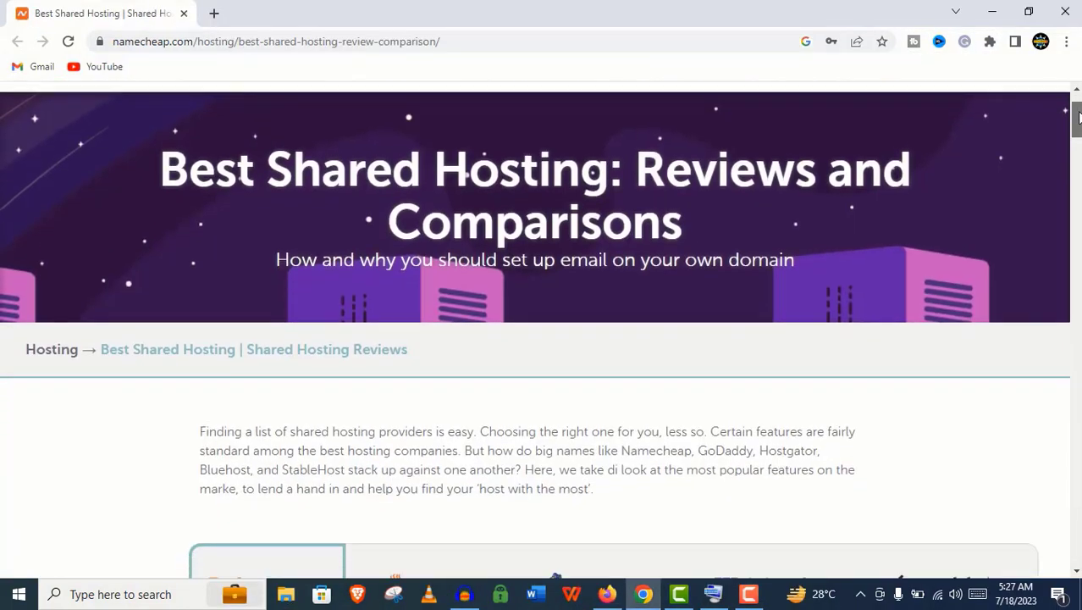
pyautogui.scroll(-4, 1077, 118)
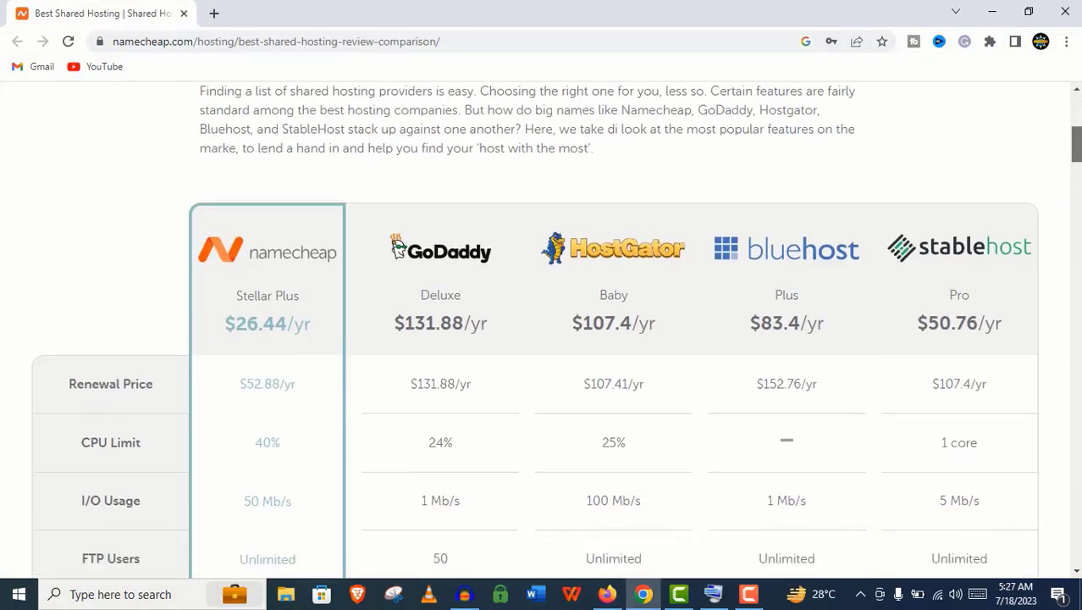
pyautogui.scroll(-6, 542, 330)
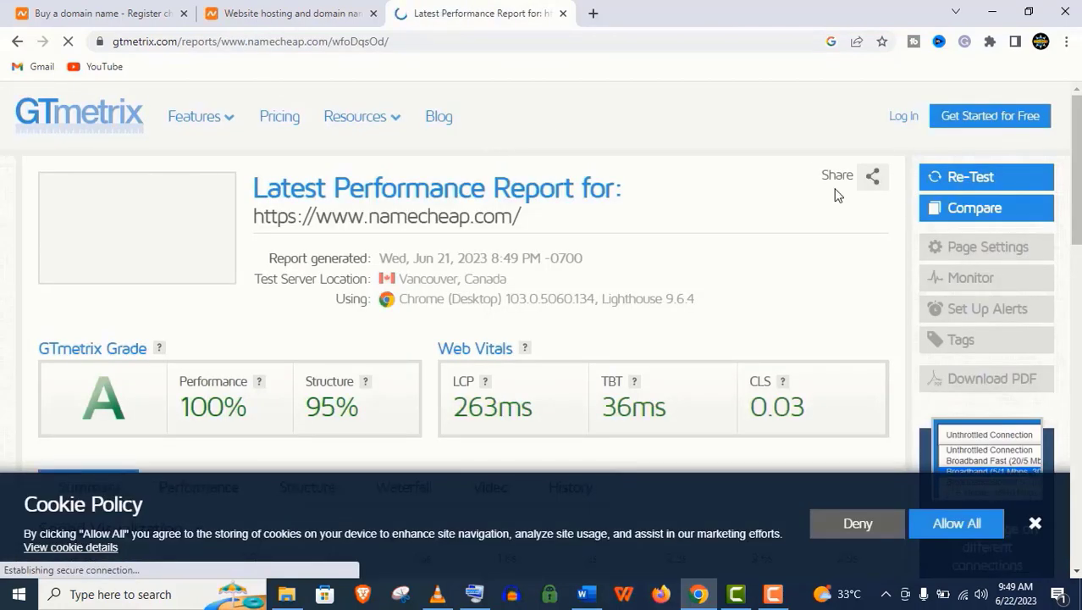
# Review the Performance metrics of namecheap.com's grade A GTmetrix report, then move to the hosting-plus-domain bundle page
pyautogui.scroll(-1, 224, 398)
pyautogui.click(206, 405)
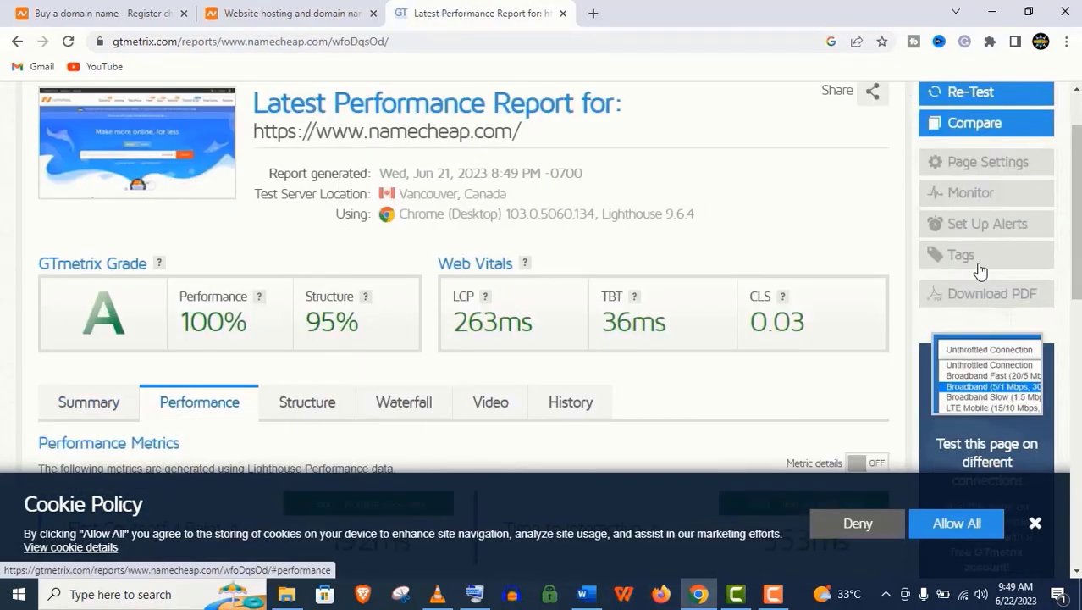
pyautogui.scroll(-4, 980, 269)
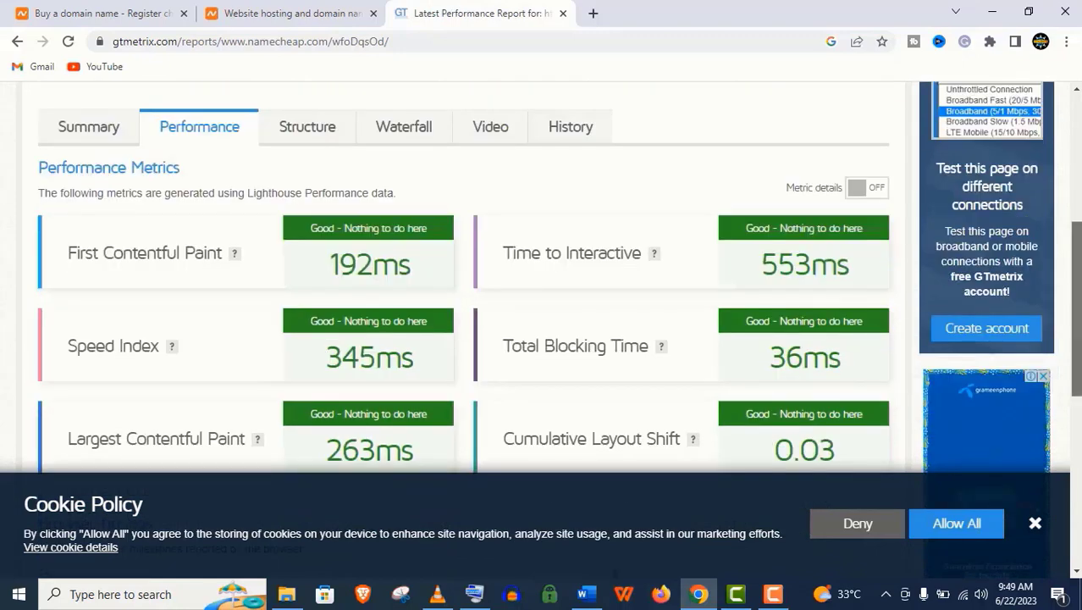
pyautogui.scroll(-1, 1080, 298)
pyautogui.scroll(1, 1080, 298)
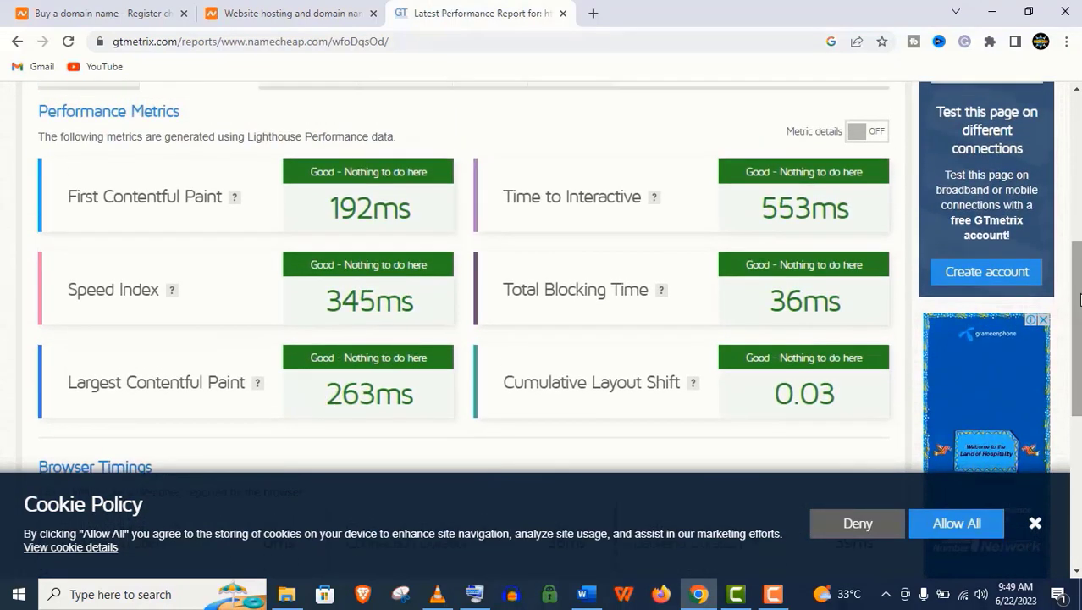
pyautogui.scroll(4, 1080, 298)
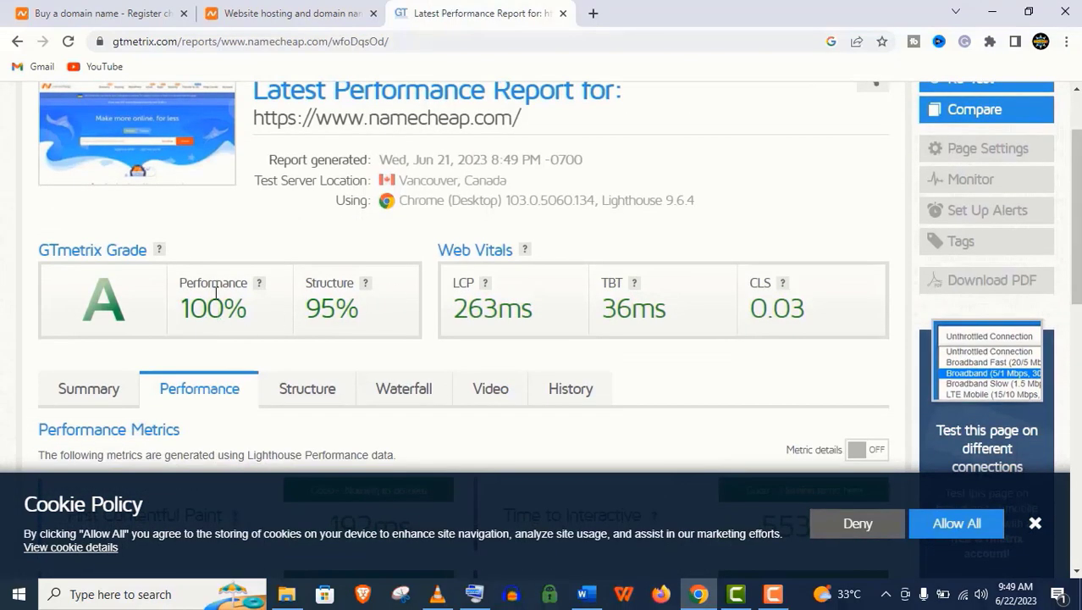
pyautogui.click(321, 10)
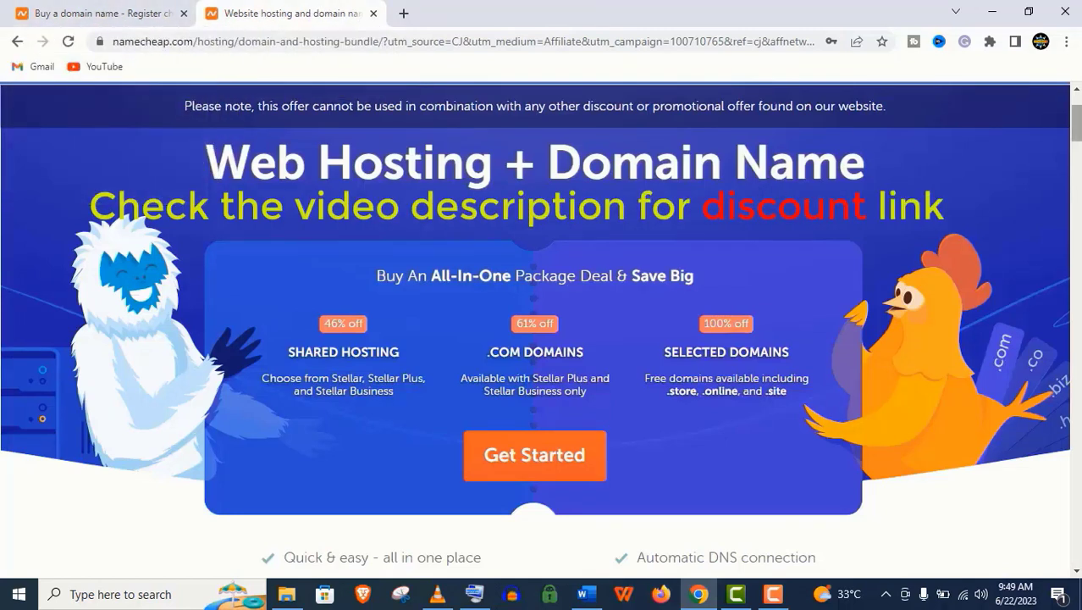
# Compare the Stellar, Stellar Plus and Stellar Business plans, highlighting Stellar Plus AutoBackup, then return to Shared Hosting
pyautogui.scroll(-3, 540, 330)
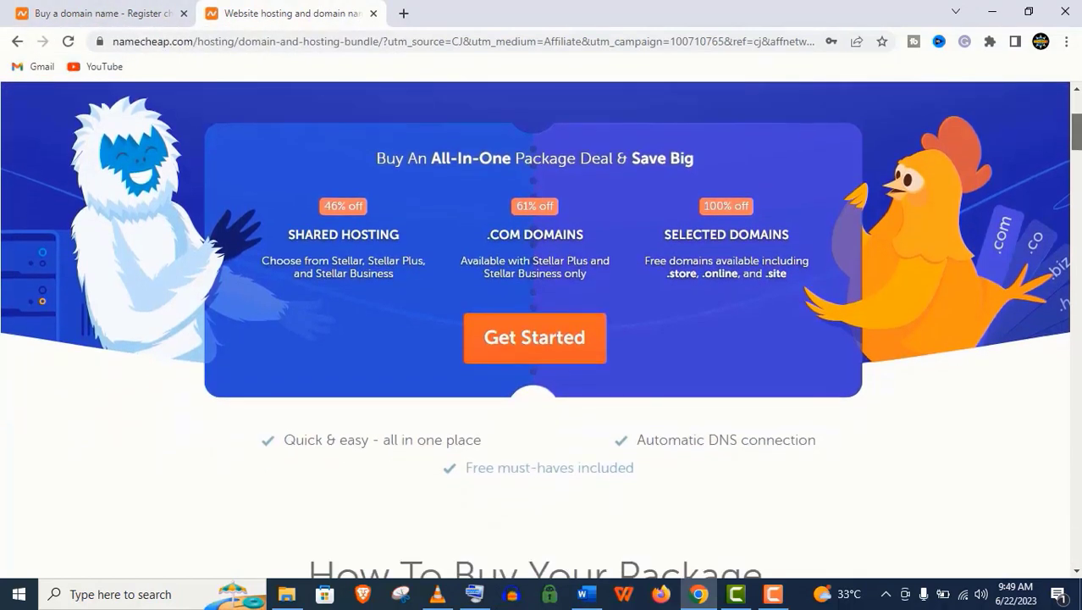
pyautogui.scroll(-6, 540, 330)
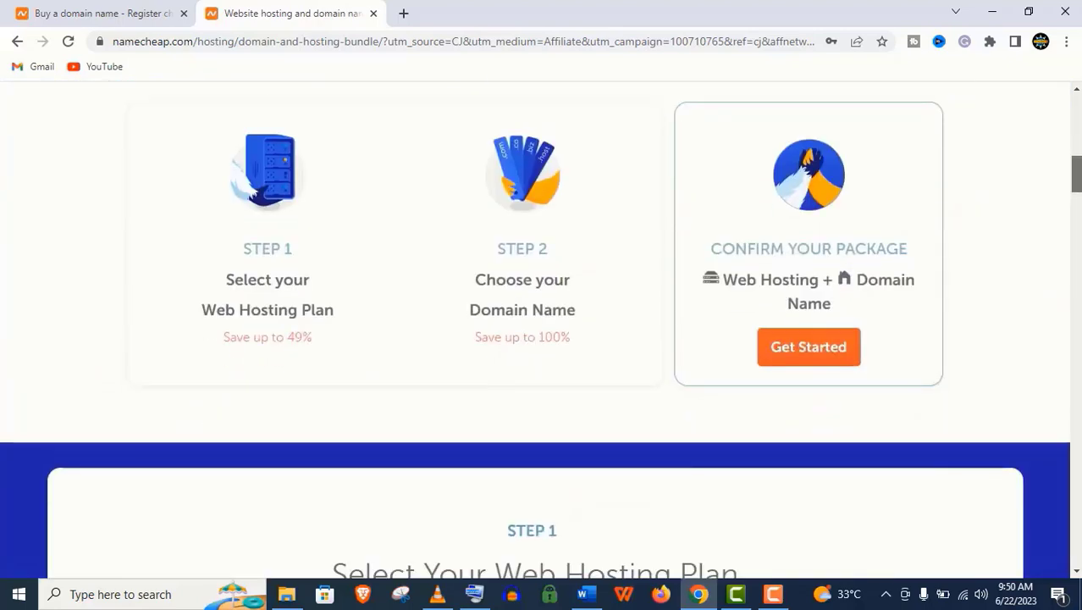
pyautogui.scroll(-5, 810, 356)
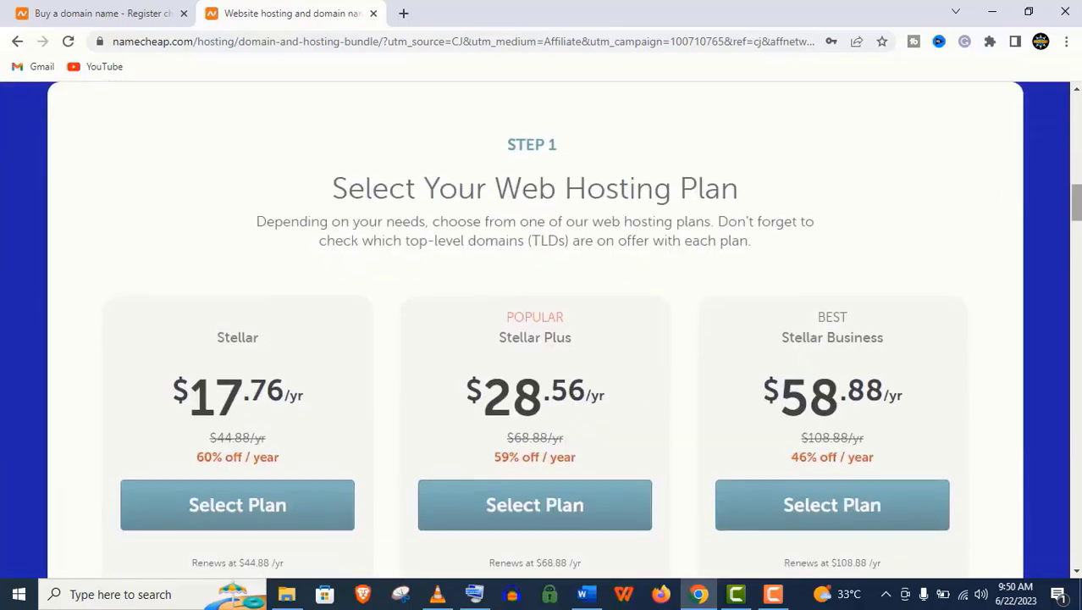
pyautogui.moveTo(1076, 203); pyautogui.dragTo(1078, 217)
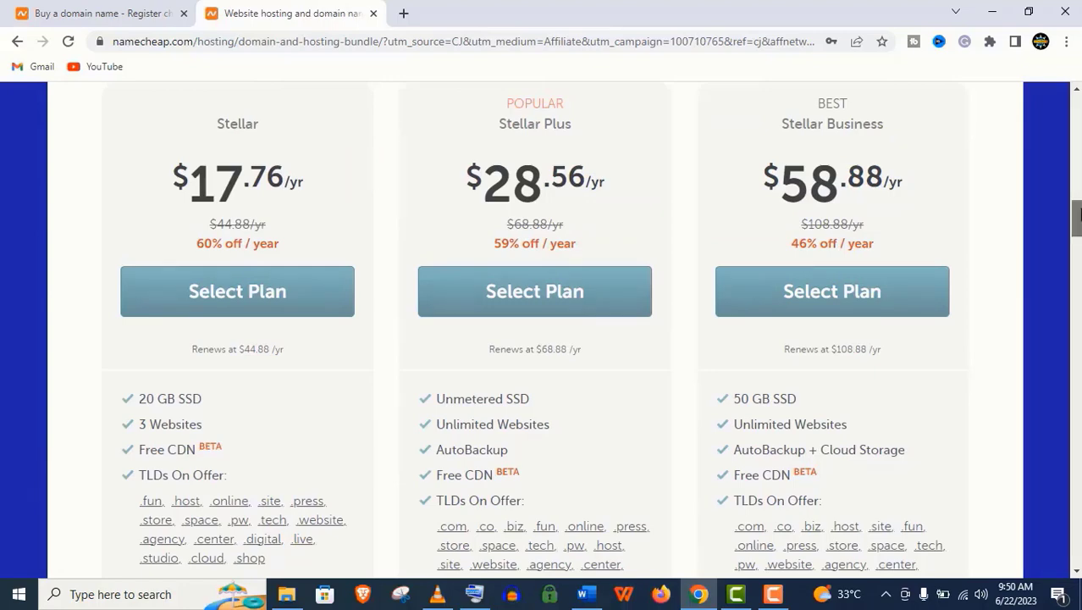
pyautogui.moveTo(1078, 216)
pyautogui.mouseDown()
pyautogui.moveTo(1078, 207)
pyautogui.moveTo(1078, 224)
pyautogui.mouseUp()
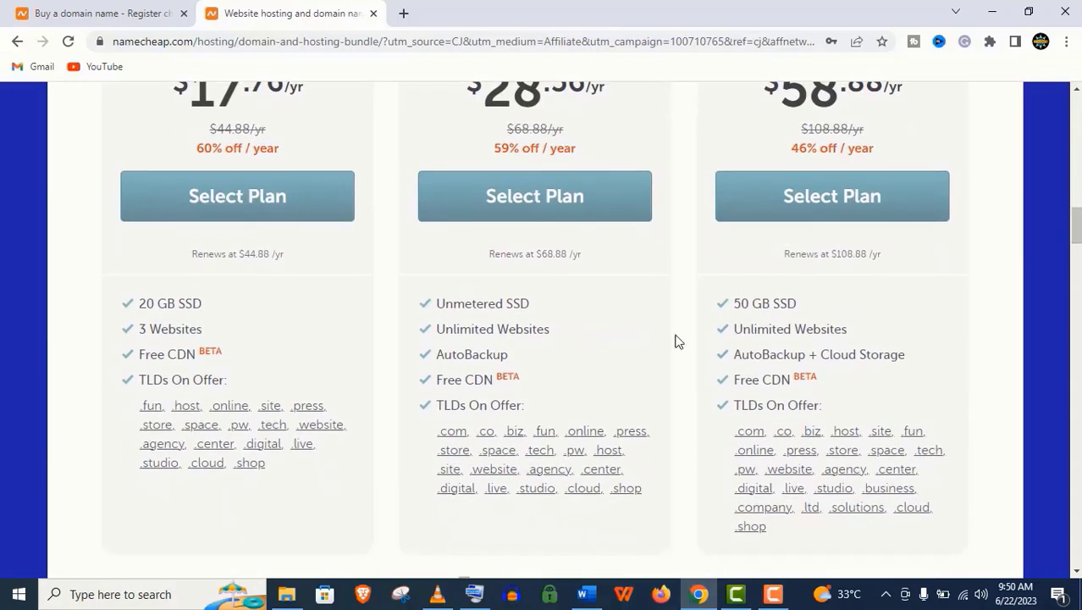
pyautogui.doubleClick(488, 352)
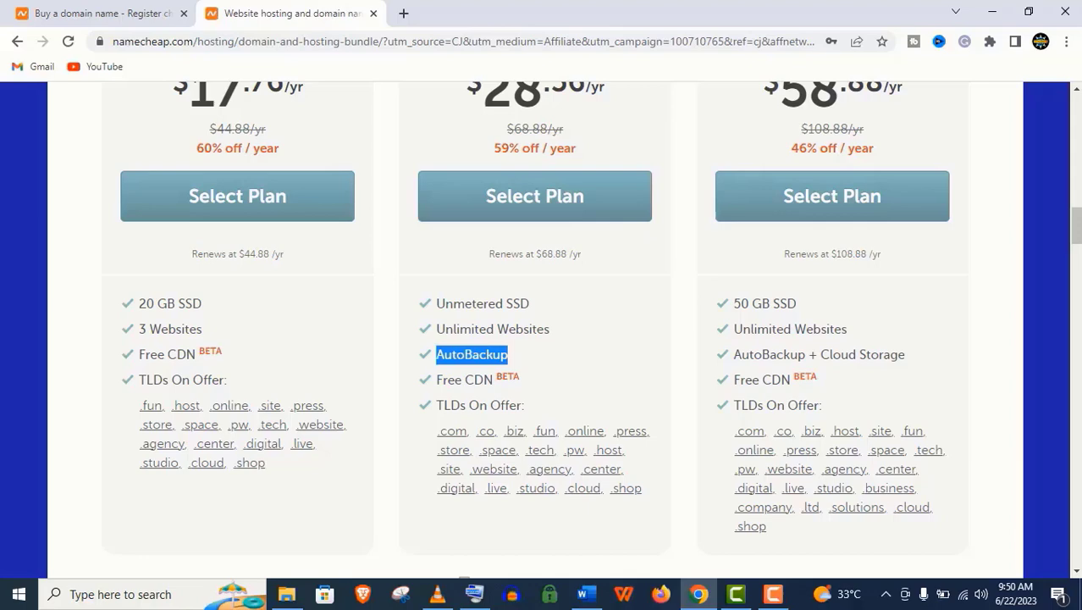
pyautogui.hotkey('alt', 'Left')
pyautogui.scroll(-2, 541, 350)
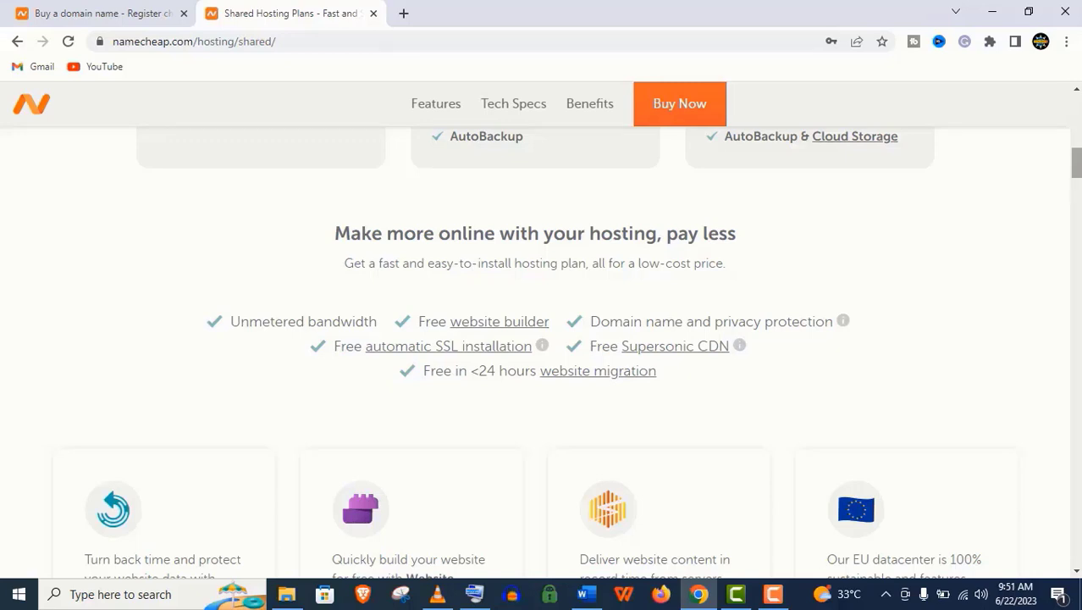
# Return to the top of the Shared Hosting page and sign in to the Namecheap account dashboard
pyautogui.scroll(-3, 542, 356)
pyautogui.press('Home')
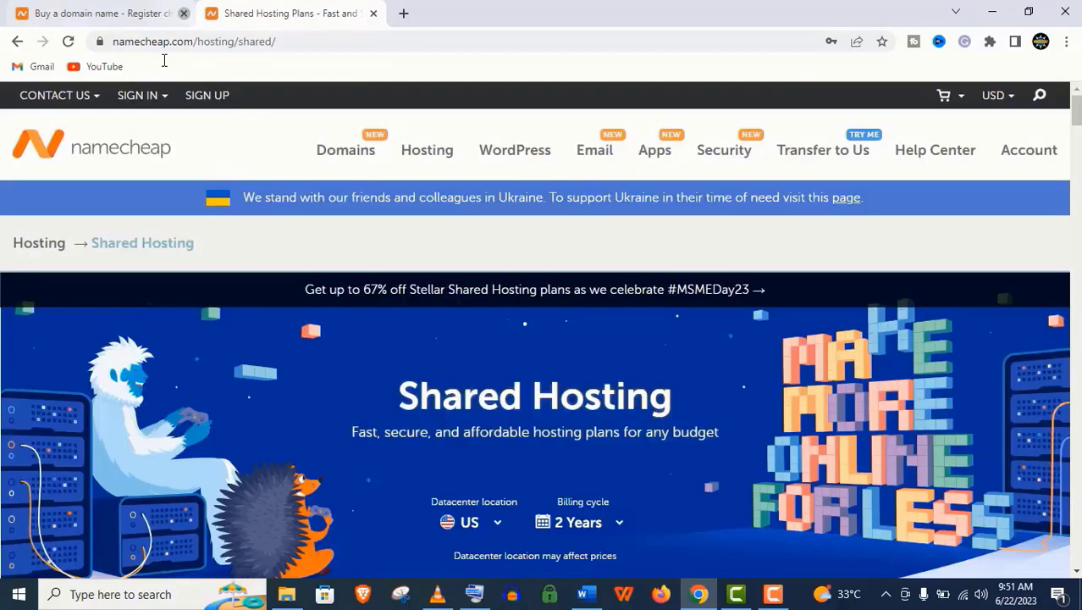
pyautogui.moveTo(140, 94)
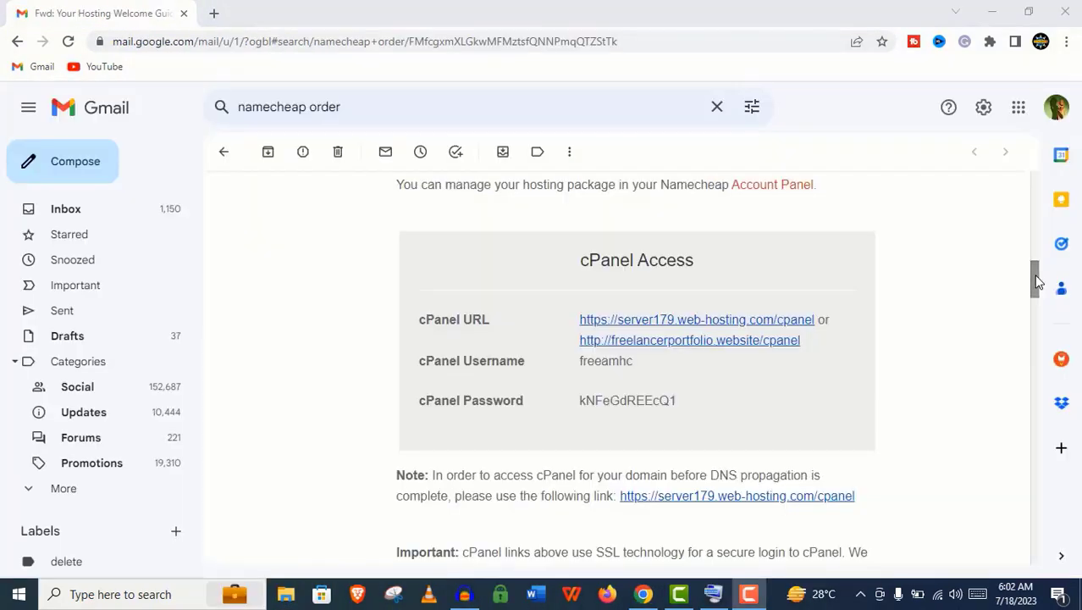
pyautogui.moveTo(1039, 274); pyautogui.dragTo(1041, 353)
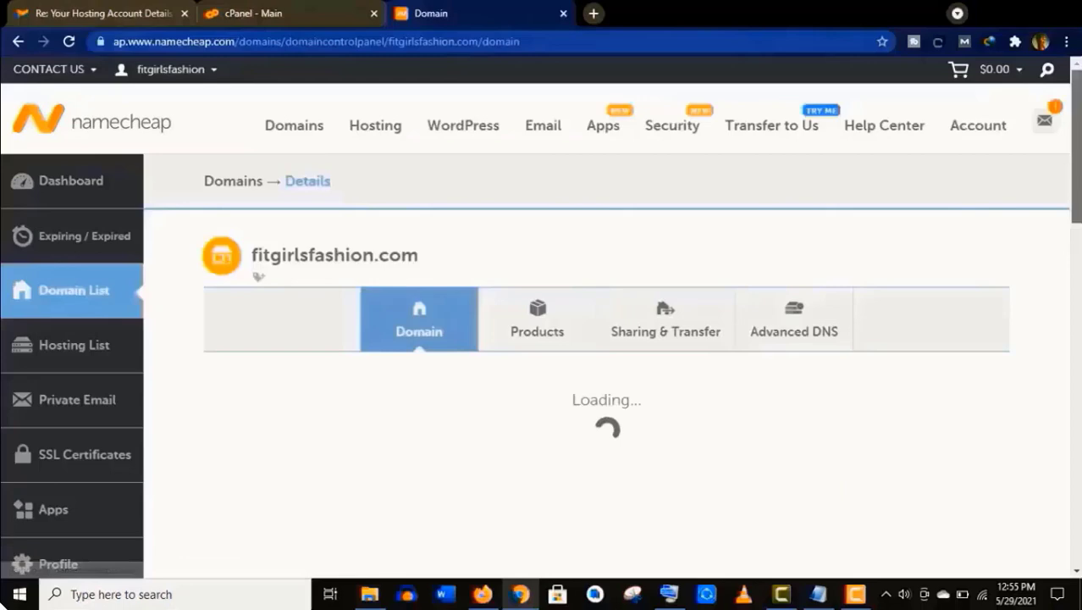
# Keep Namecheap Web Hosting DNS selected as the nameservers for fitgirlsfashion.com
pyautogui.scroll(-5, 607, 310)
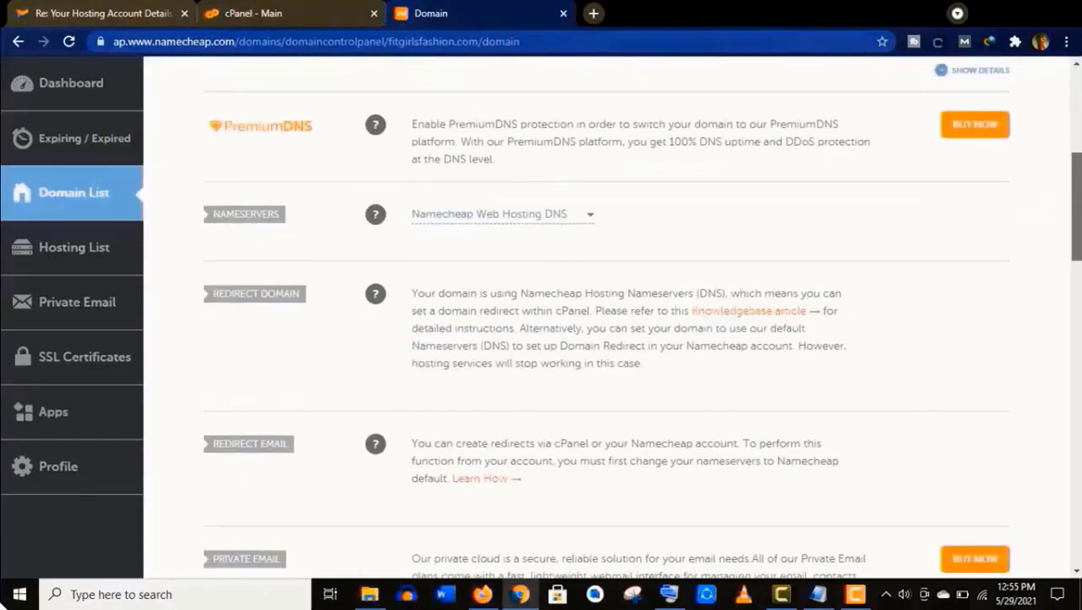
pyautogui.scroll(1, 607, 310)
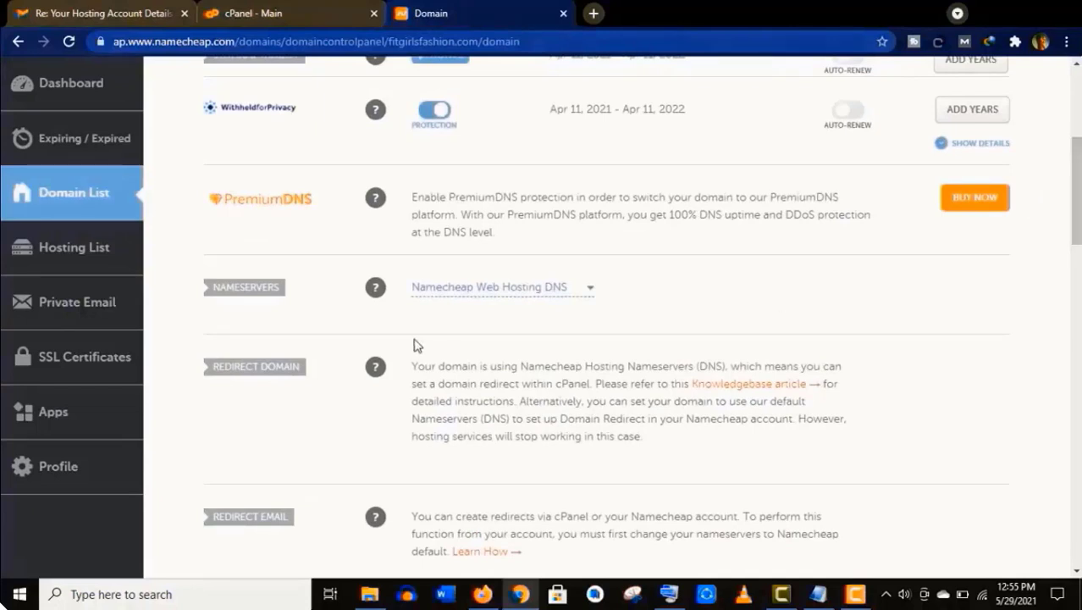
pyautogui.click(568, 289)
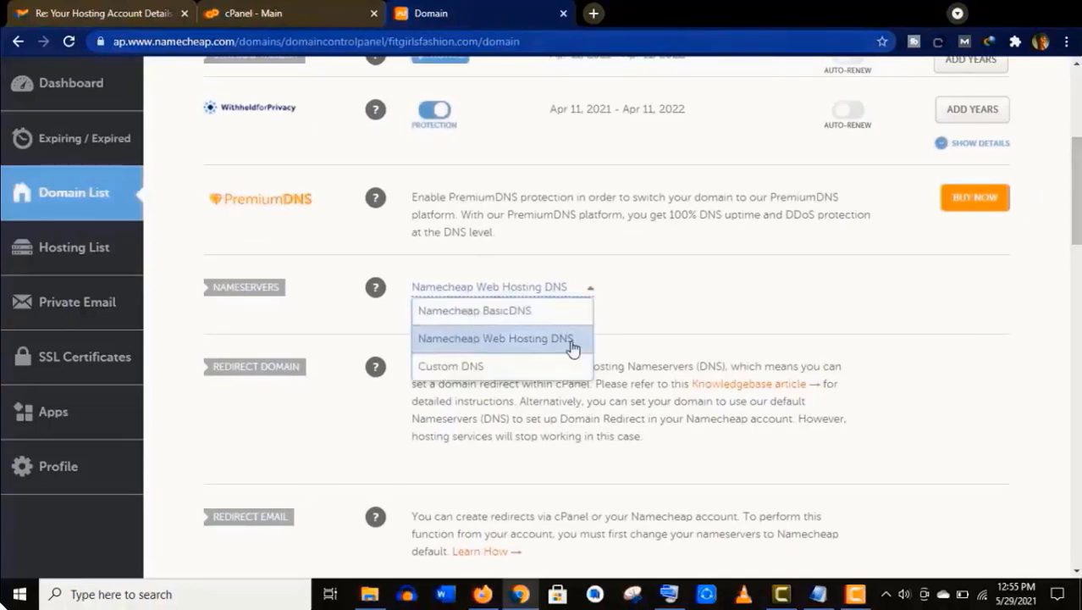
pyautogui.click(496, 343)
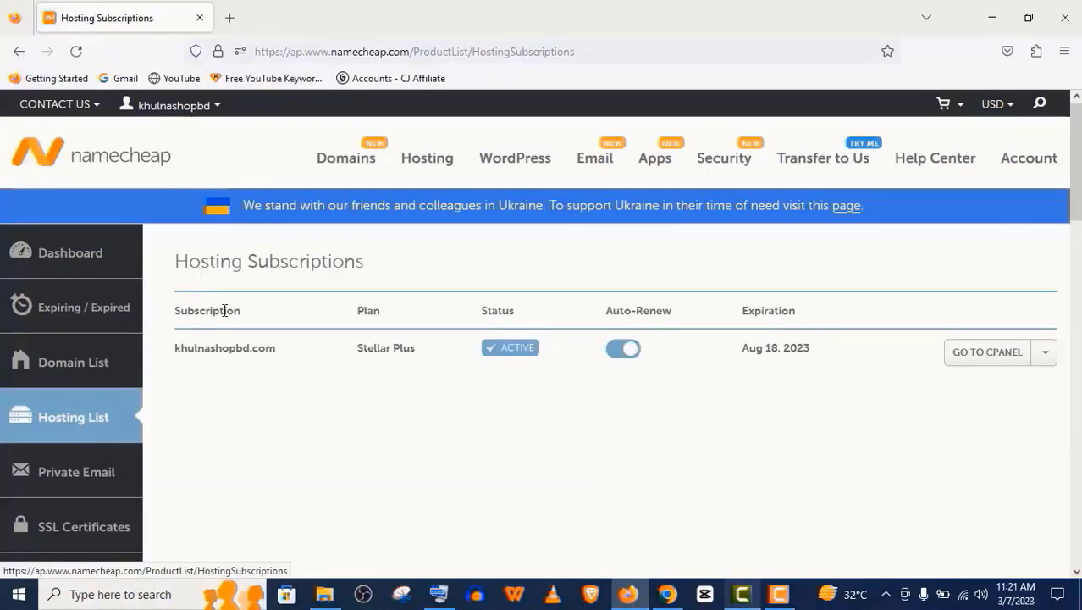
# Open cPanel for the khulnashopbd.com hosting plan and scroll down to its Email tools
pyautogui.click(978, 363)
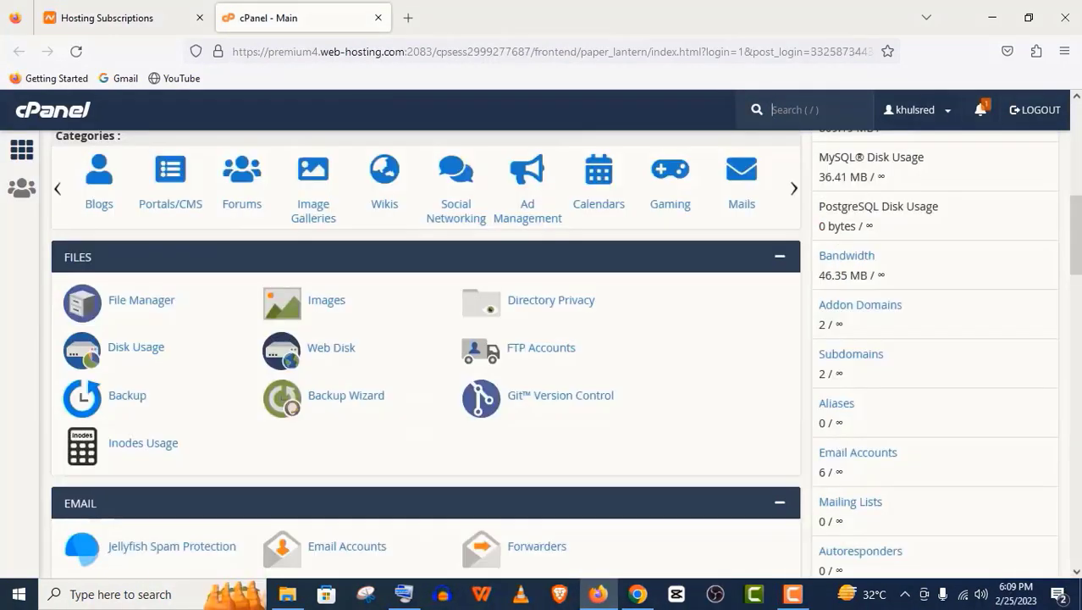
pyautogui.scroll(-2, 423, 355)
pyautogui.scroll(-4, 423, 356)
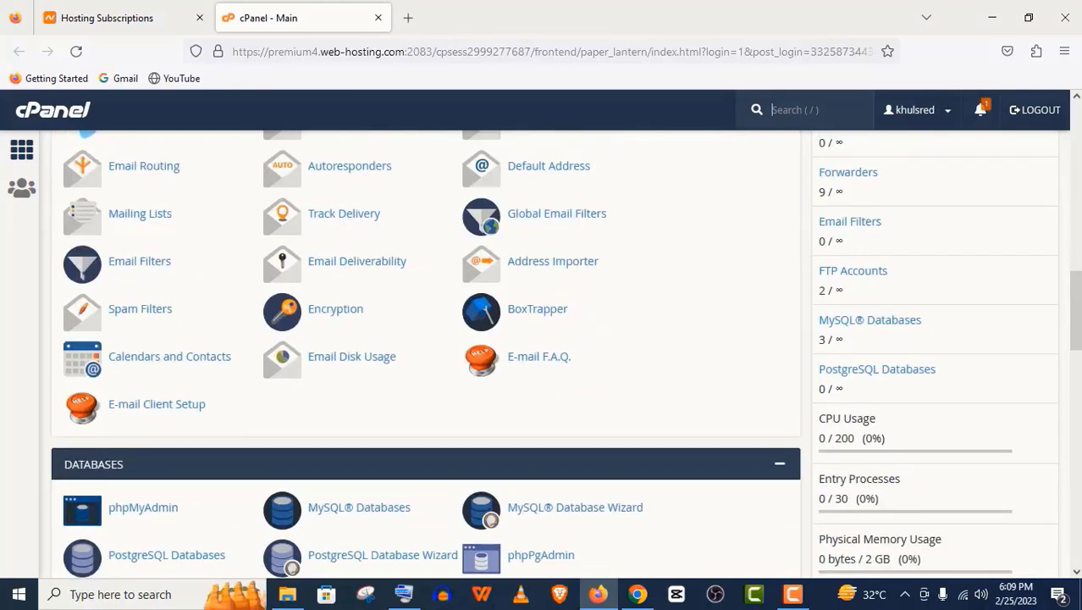
pyautogui.scroll(-2, 424, 355)
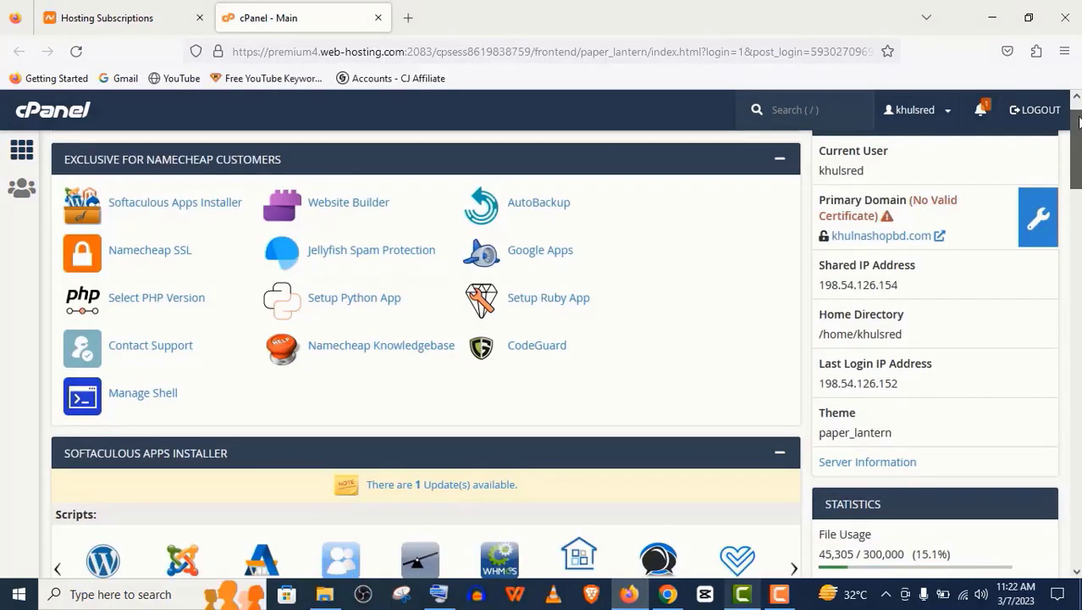
pyautogui.scroll(-3, 1079, 125)
pyautogui.scroll(3, 423, 355)
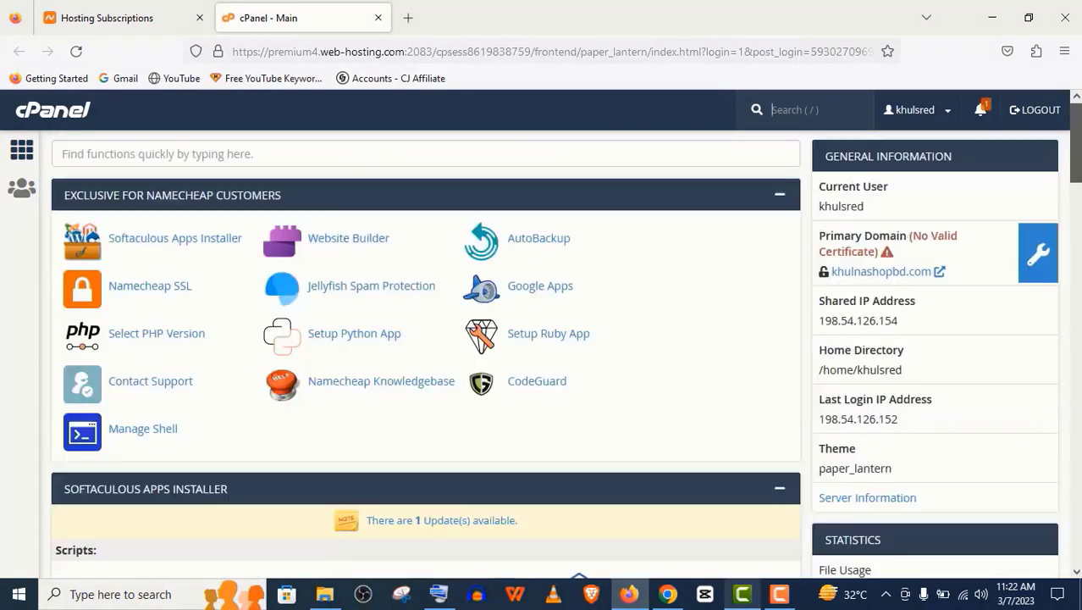
pyautogui.scroll(-5, 424, 355)
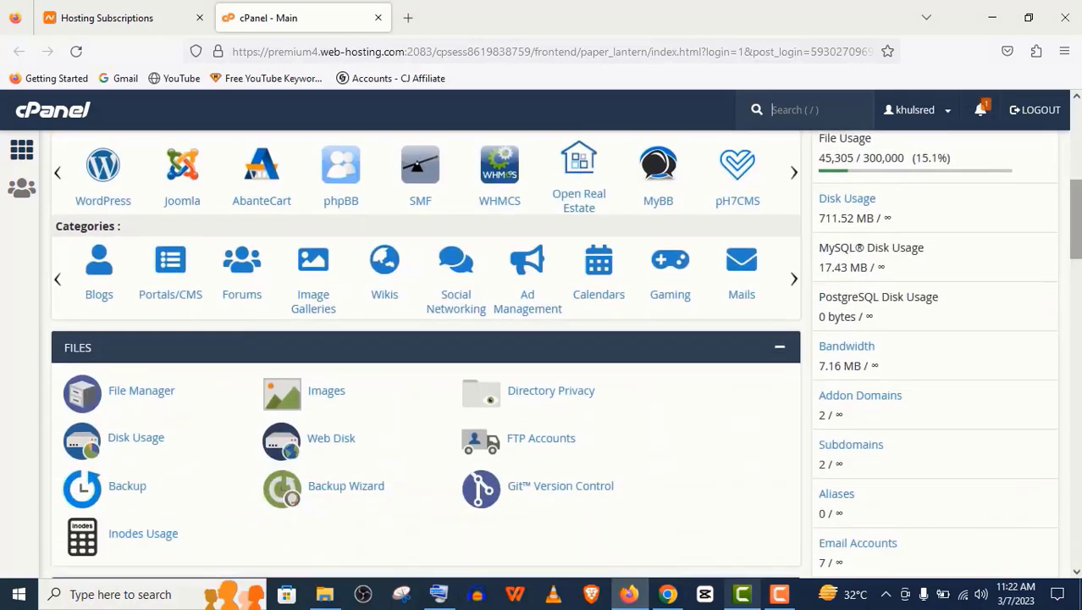
pyautogui.scroll(-4, 423, 356)
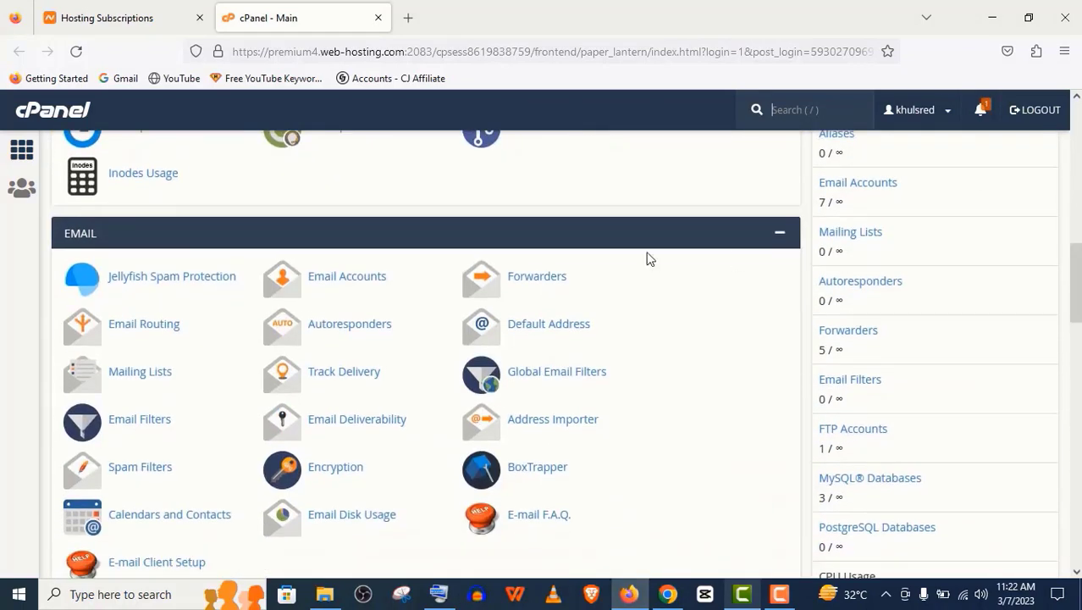
# Start a new email account in Email Accounts with skillmehow.com as its domain
pyautogui.click(332, 283)
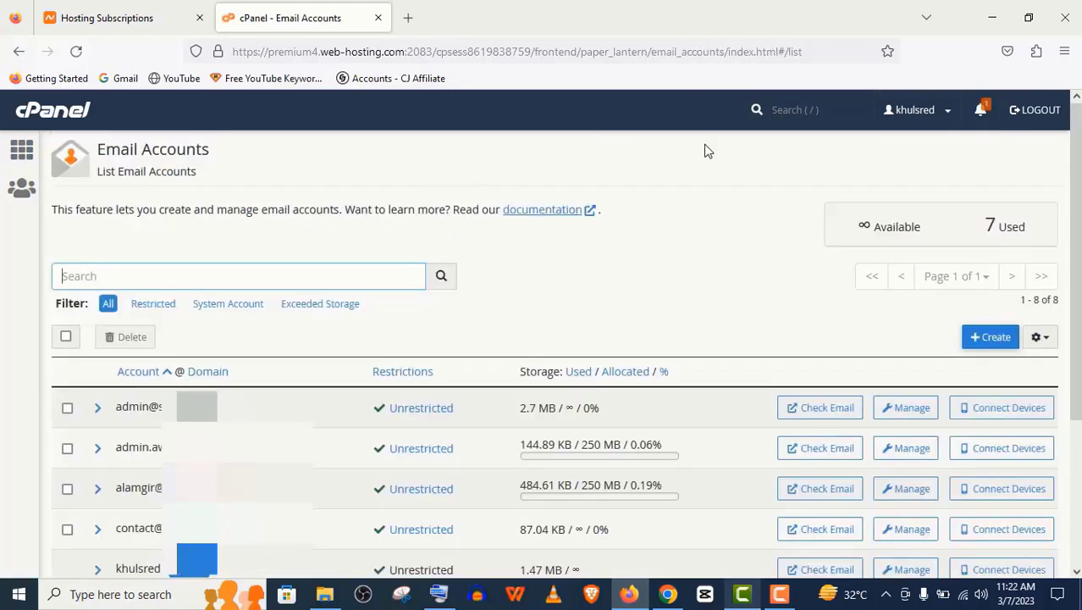
pyautogui.click(985, 337)
pyautogui.click(501, 320)
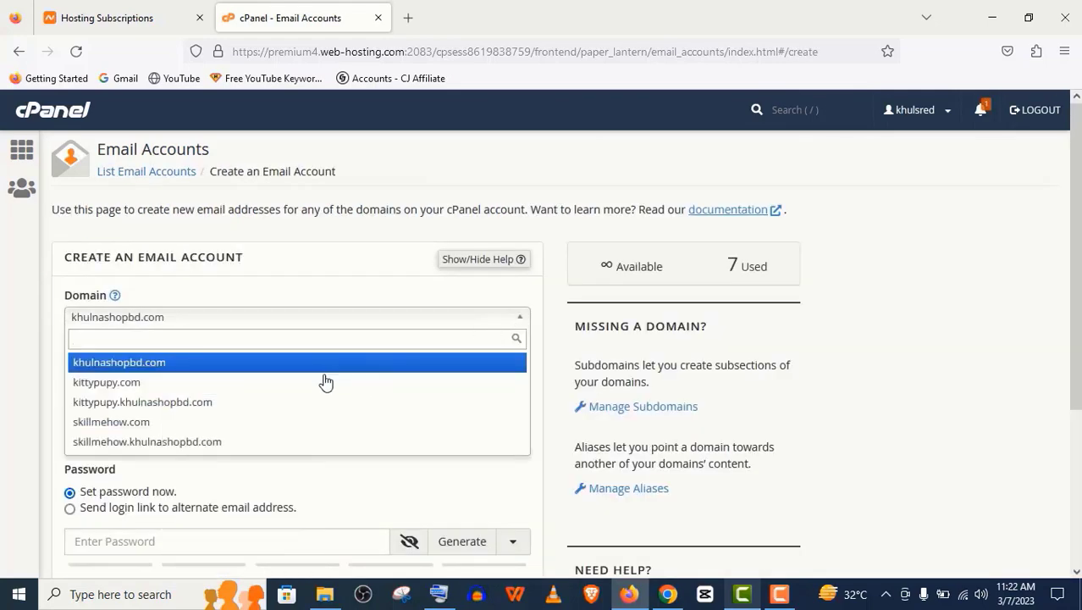
pyautogui.click(306, 422)
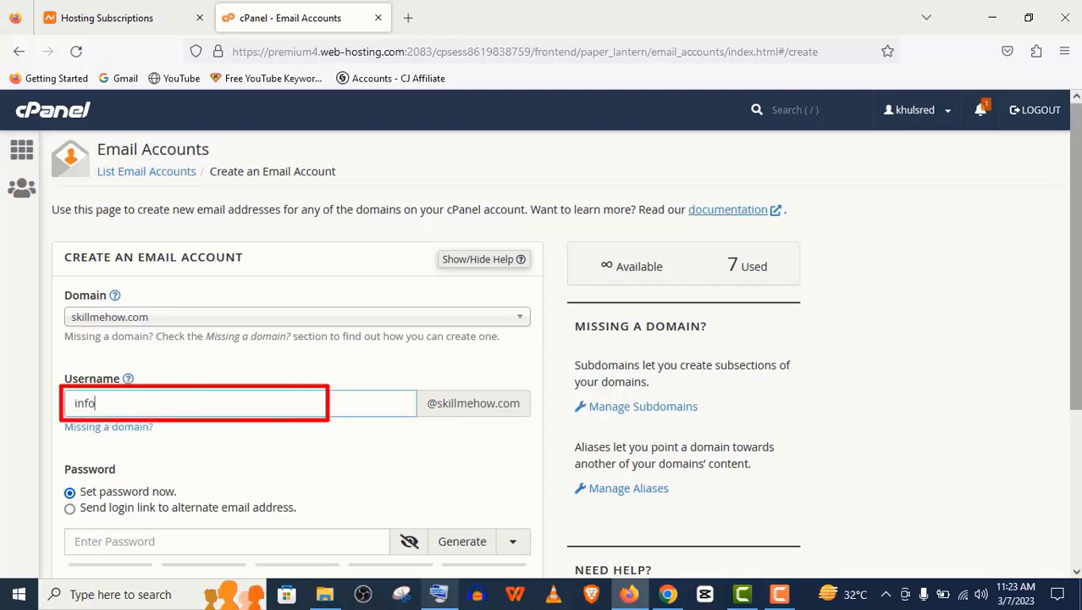
pyautogui.scroll(-2, 643, 331)
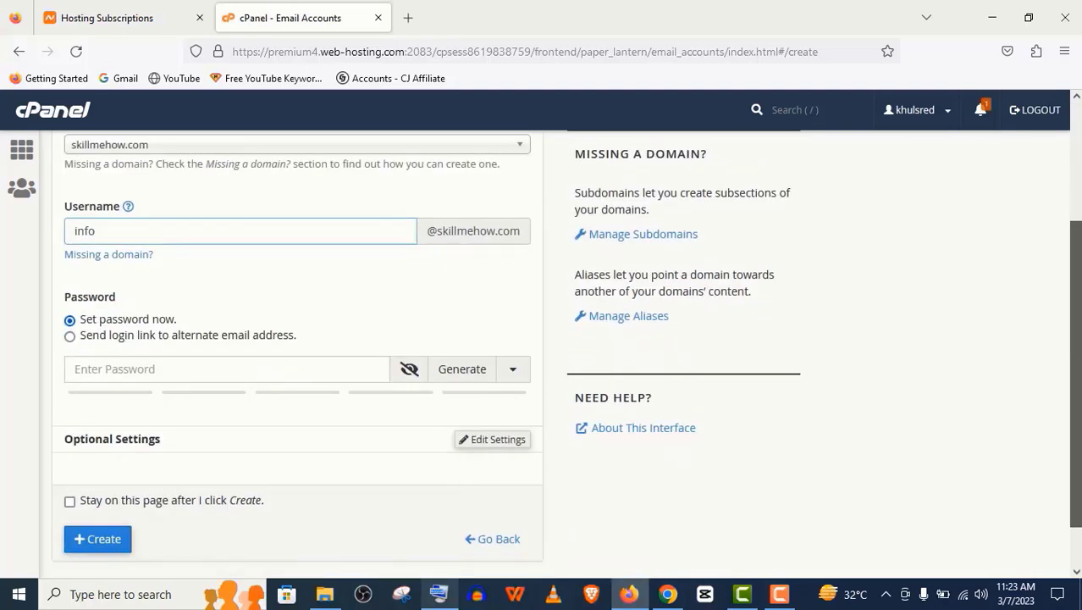
# Create the info mailbox with a generated strong password and unlimited storage, then open it in Roundcube webmail
pyautogui.click(462, 374)
pyautogui.scroll(-1, 469, 385)
pyautogui.click(472, 387)
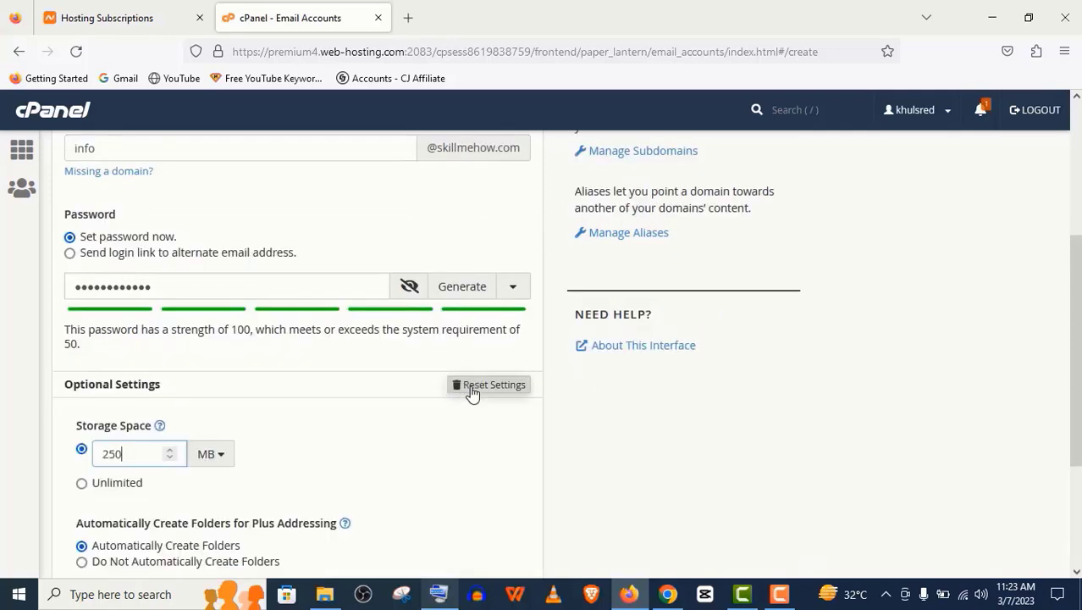
pyautogui.click(108, 483)
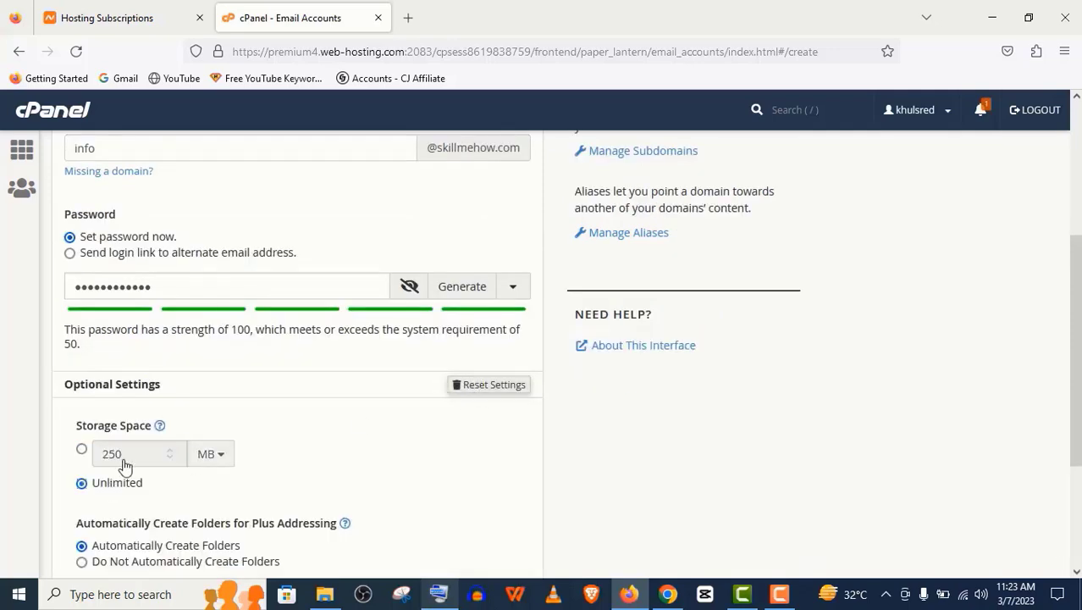
pyautogui.scroll(-3, 508, 366)
pyautogui.click(104, 486)
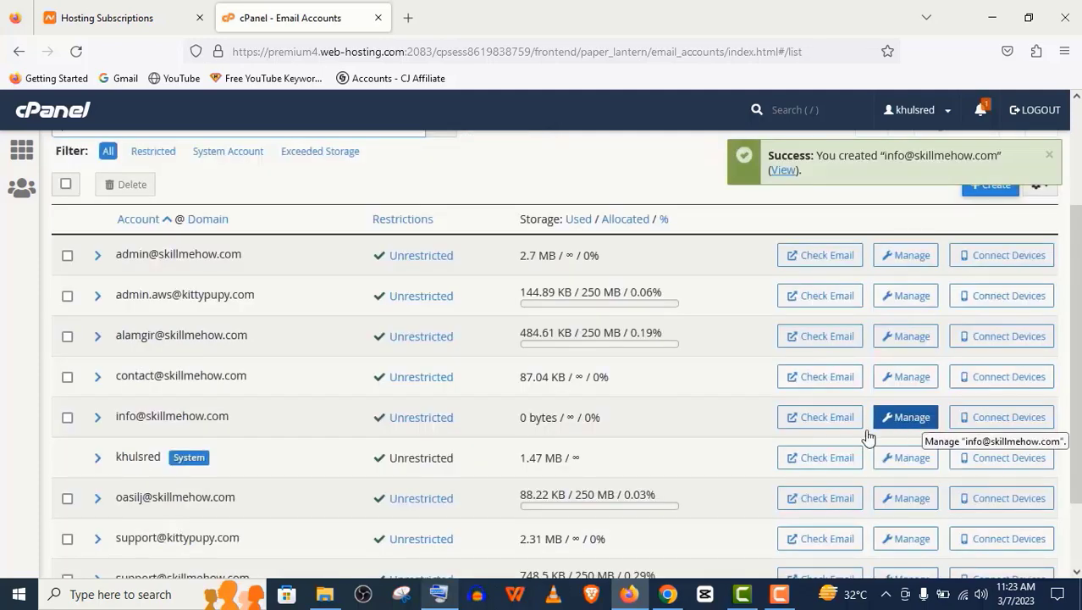
pyautogui.click(816, 425)
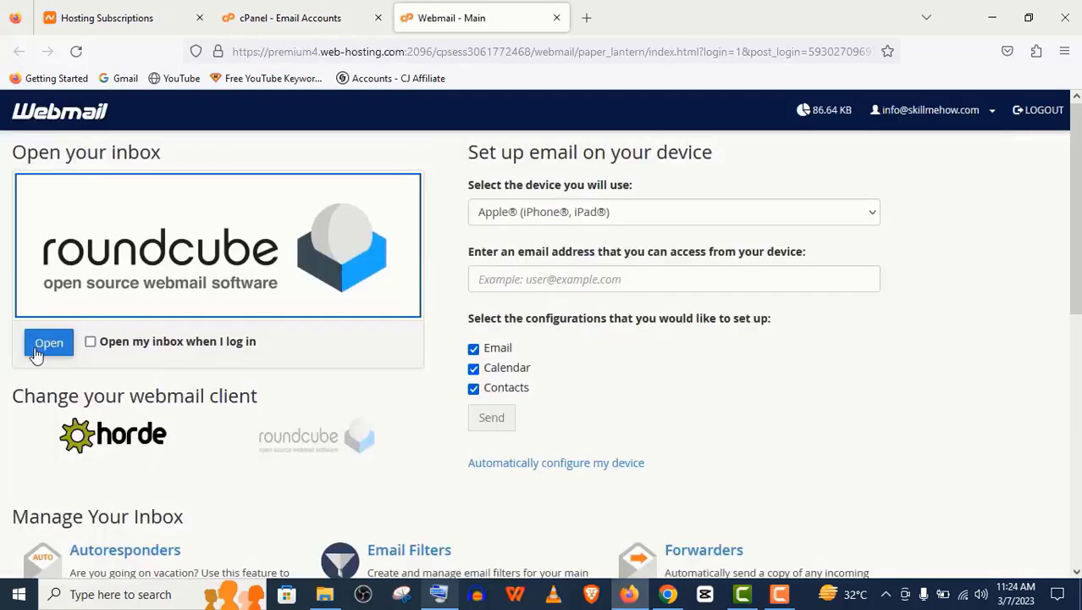
pyautogui.click(34, 347)
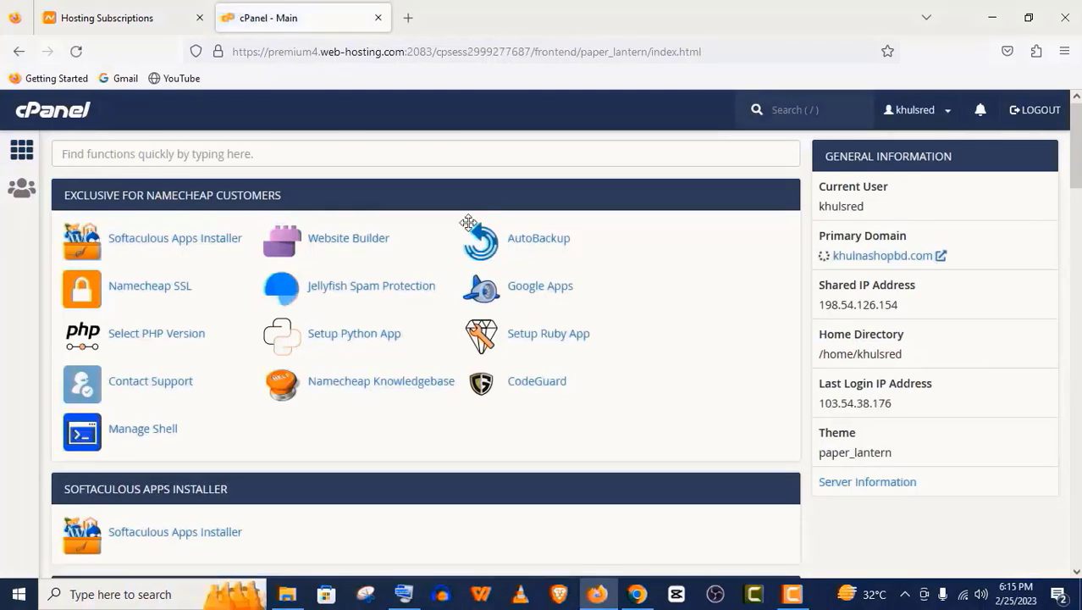
# Open Softaculous Apps Installer and start a new WordPress installation from its card
pyautogui.click(139, 246)
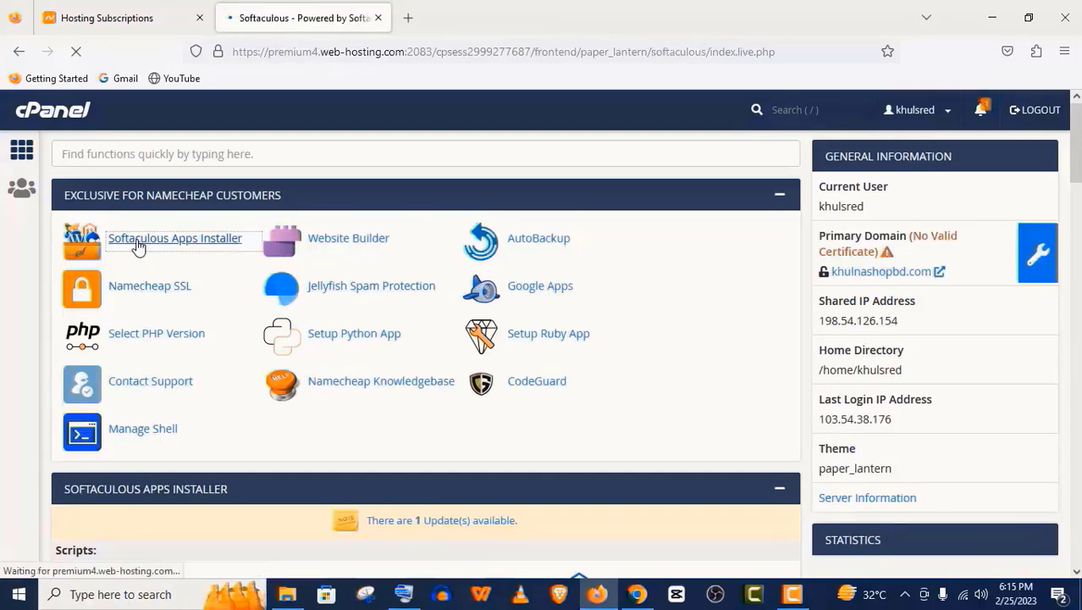
pyautogui.scroll(-5, 138, 244)
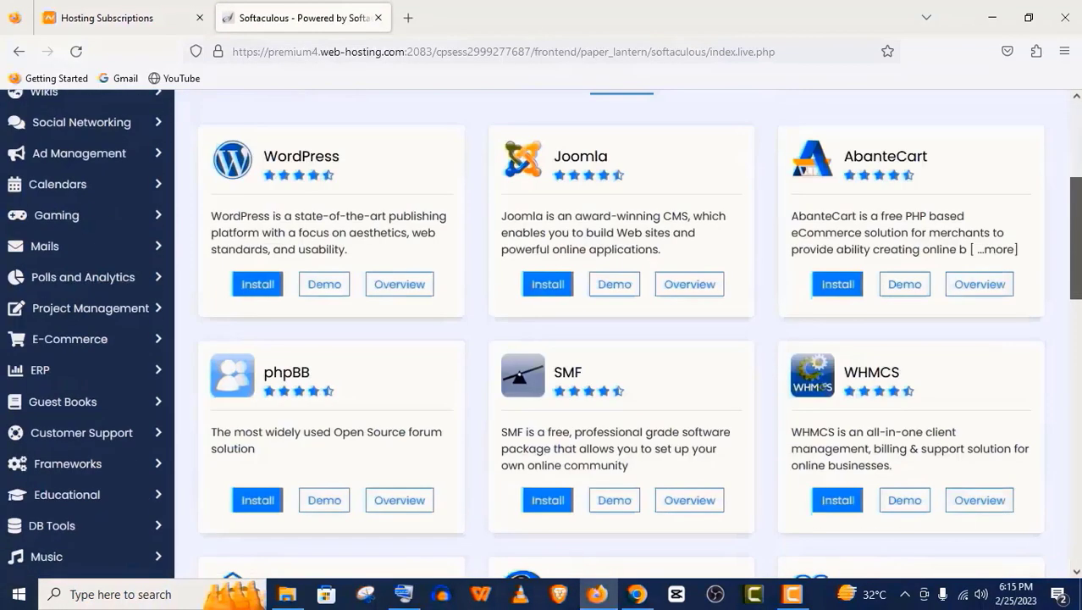
pyautogui.click(257, 285)
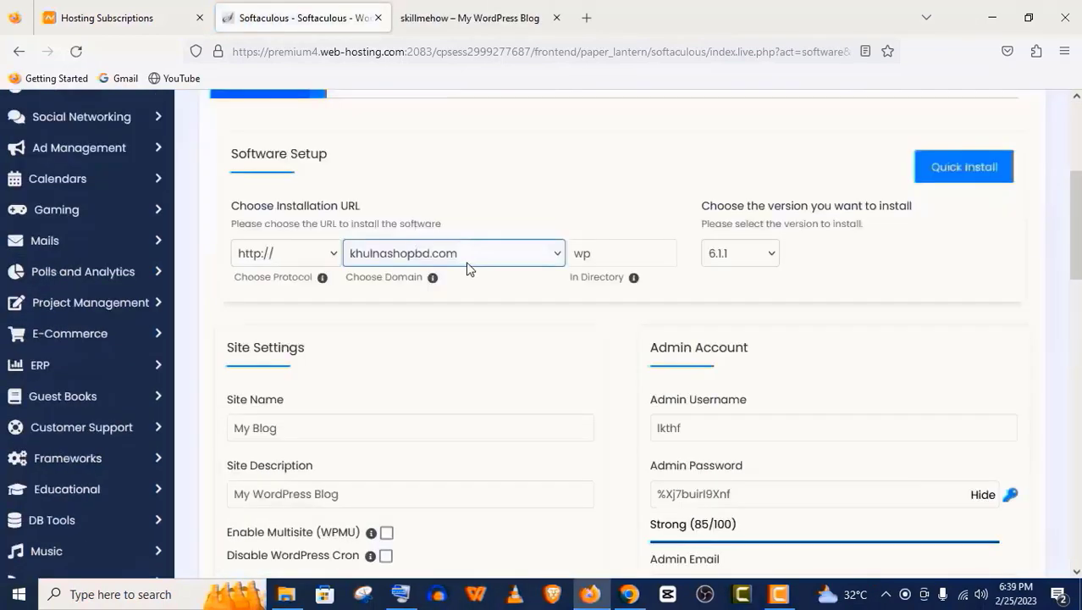
pyautogui.click(467, 265)
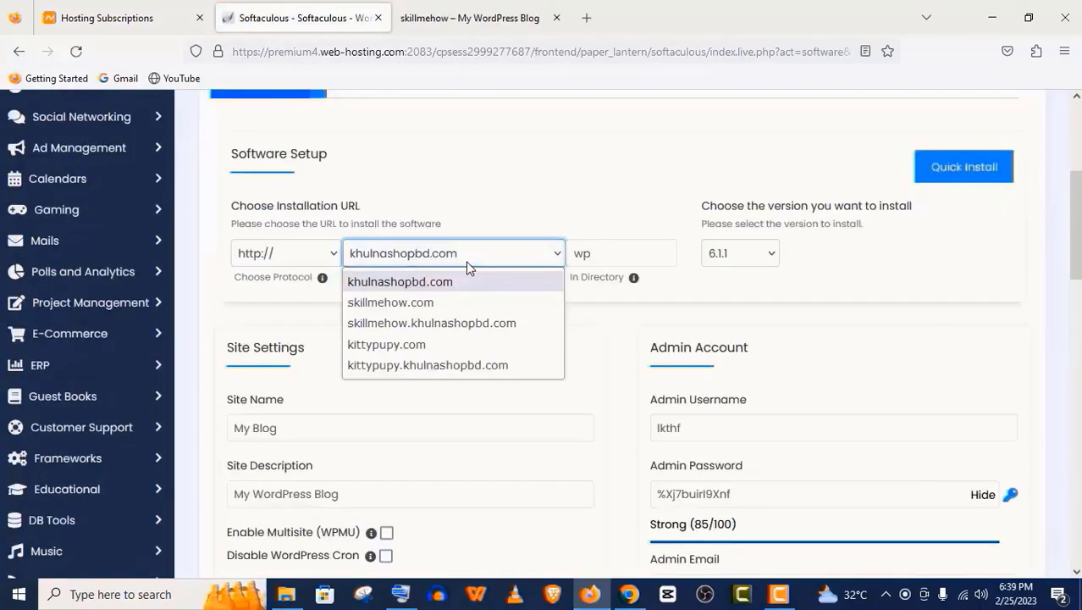
pyautogui.click(449, 303)
pyautogui.click(331, 250)
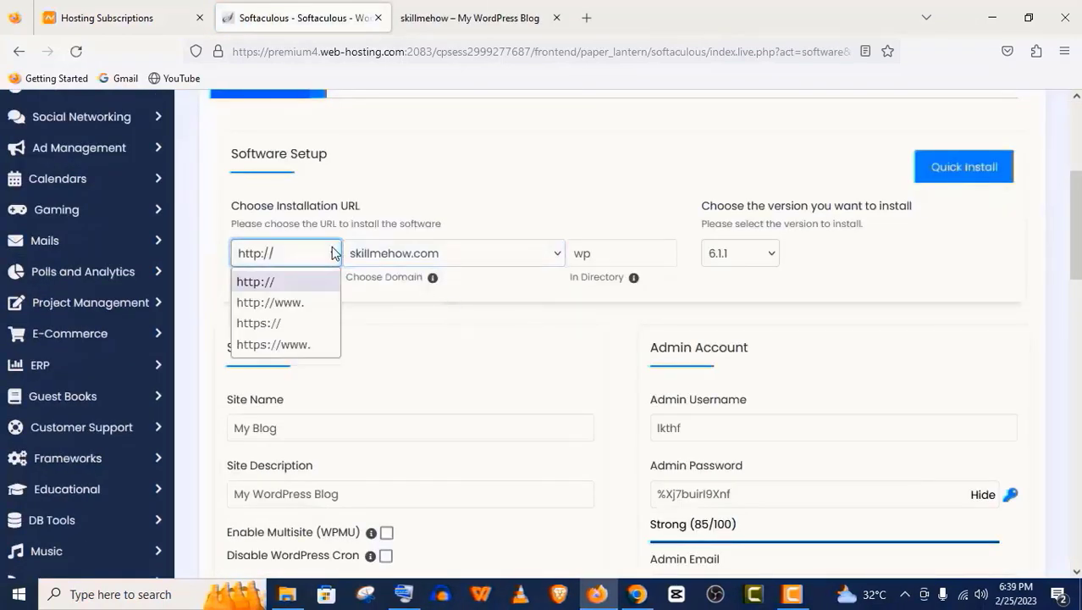
pyautogui.click(302, 301)
pyautogui.click(601, 253)
pyautogui.doubleClick(602, 253)
pyautogui.press('BackSpace')
# Set the admin username and the address for installation details, then run the WordPress install
pyautogui.scroll(-2, 602, 253)
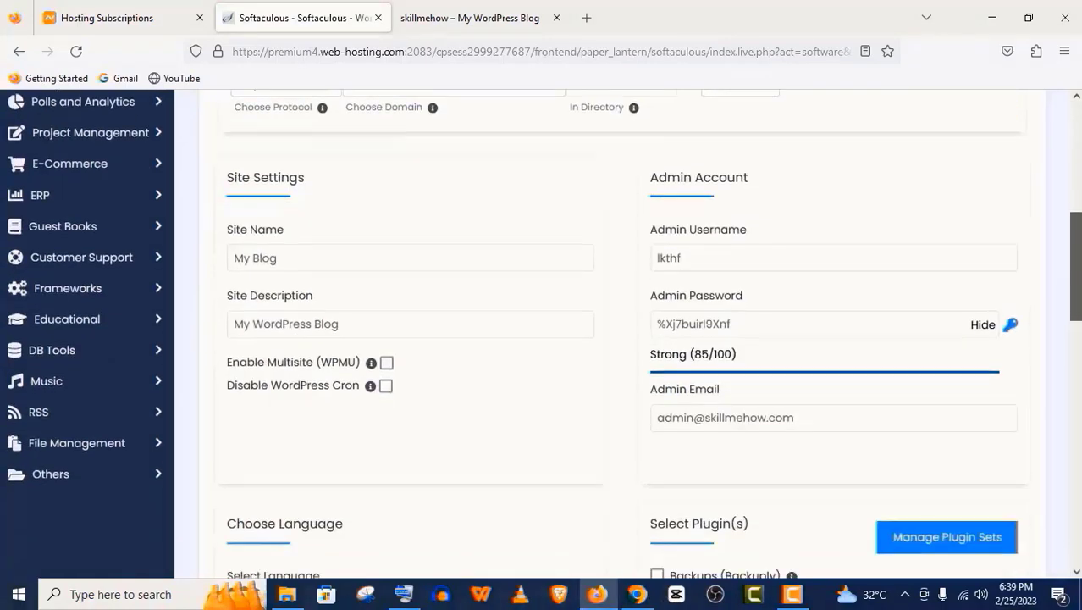
pyautogui.click(802, 245)
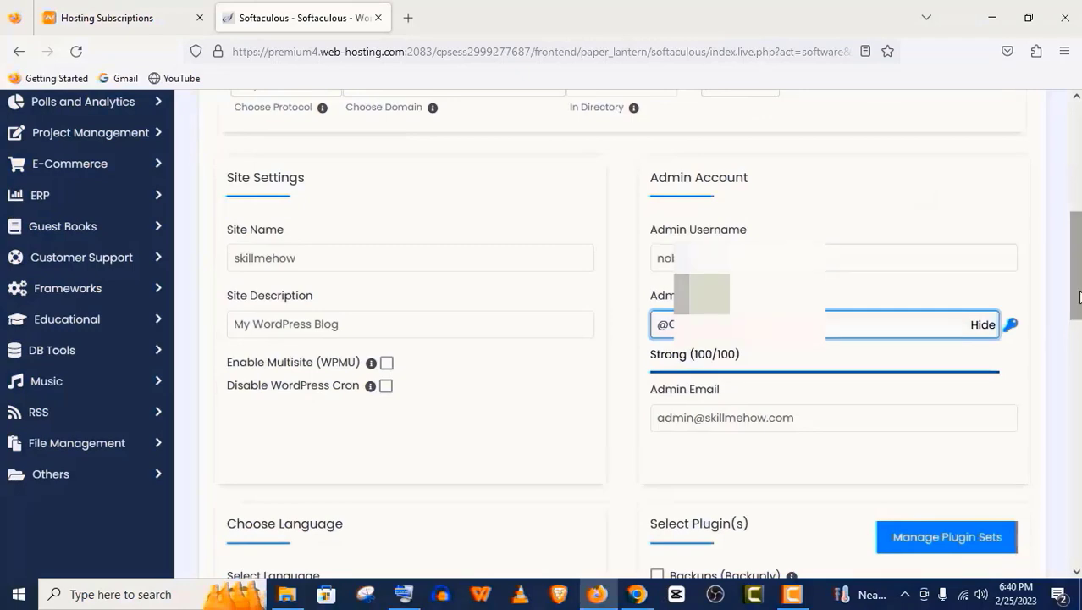
pyautogui.moveTo(1076, 297); pyautogui.dragTo(1076, 521)
pyautogui.click(648, 489)
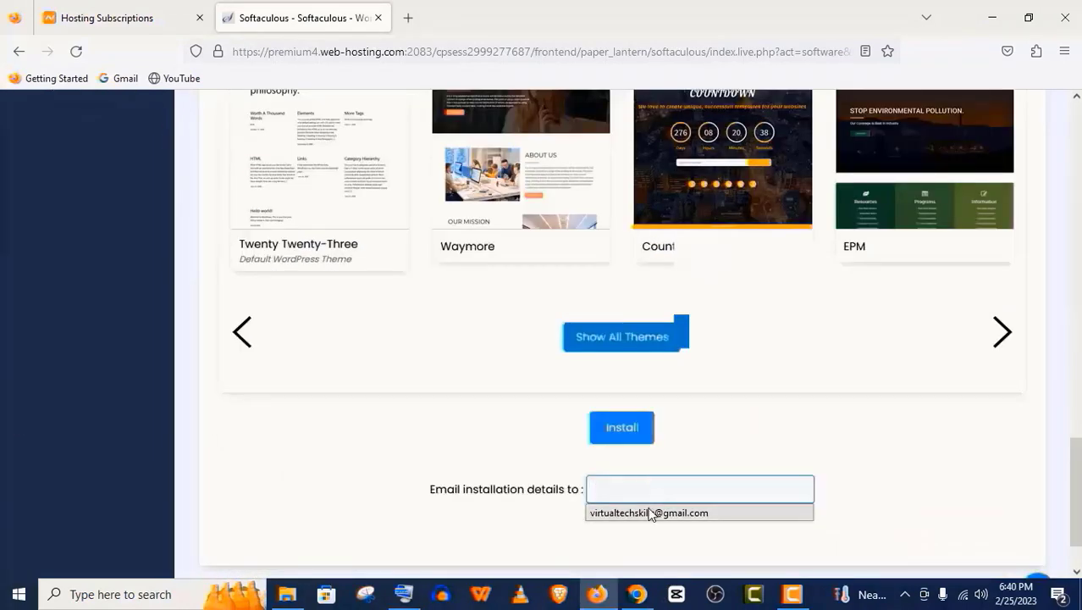
pyautogui.click(650, 513)
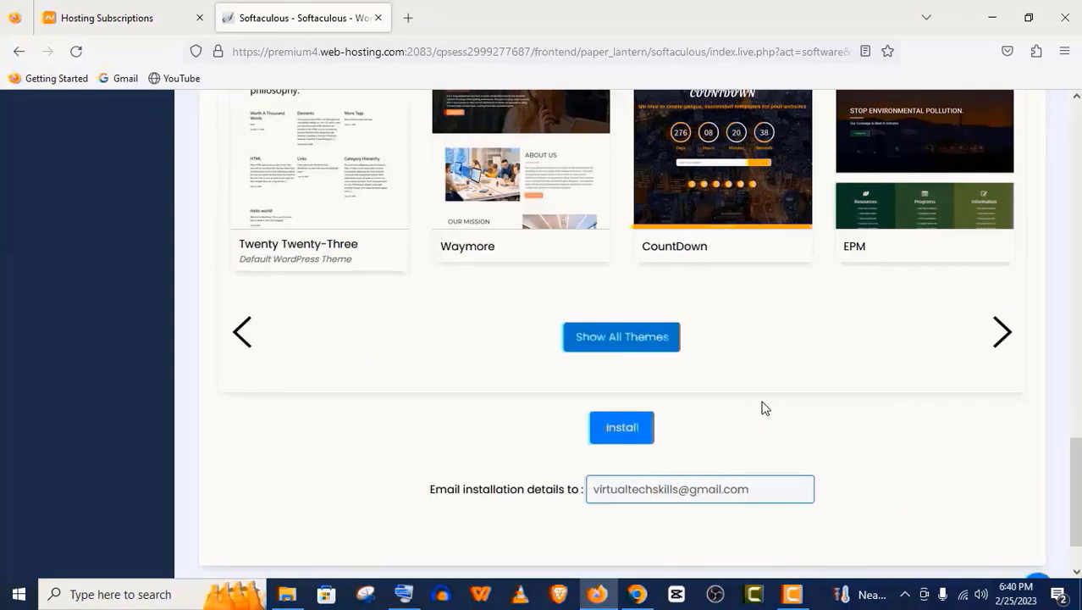
pyautogui.click(640, 426)
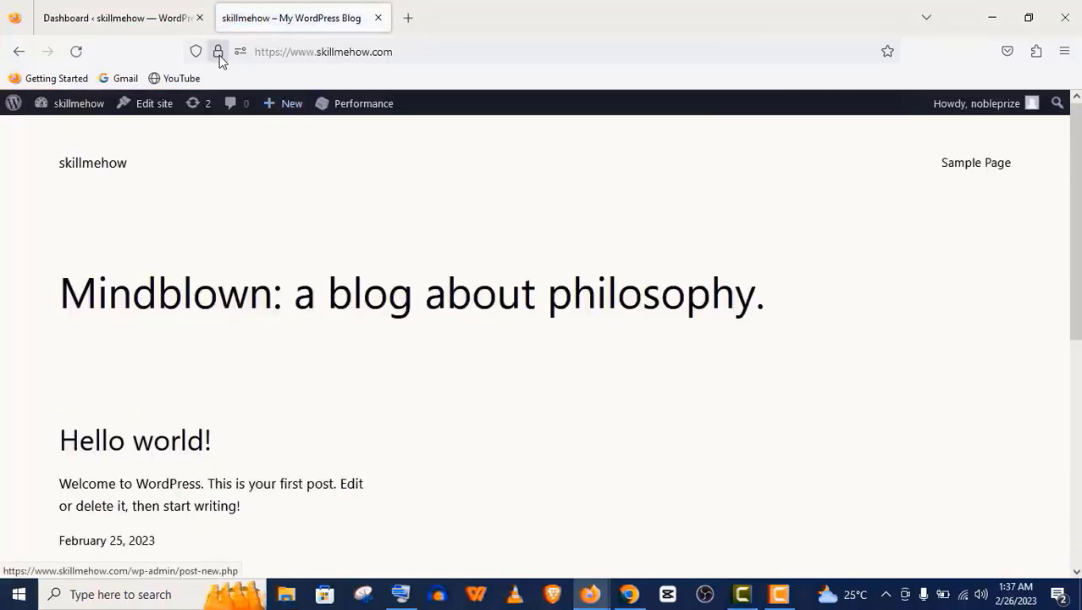
# Verify via the padlock that skillmehow.com shows Connection secure, then close the panel
pyautogui.click(218, 53)
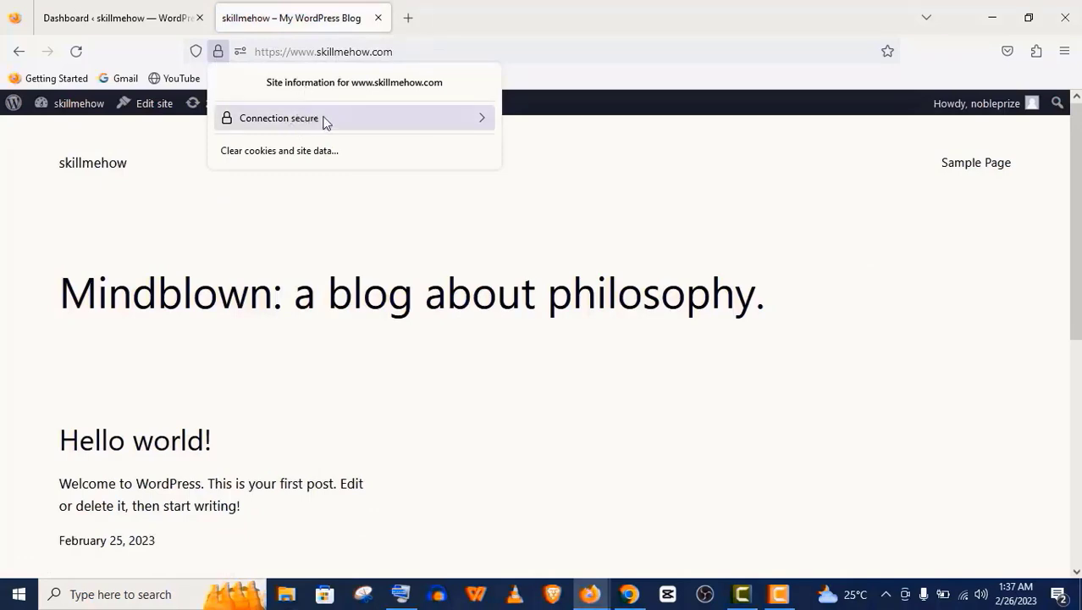
pyautogui.click(300, 259)
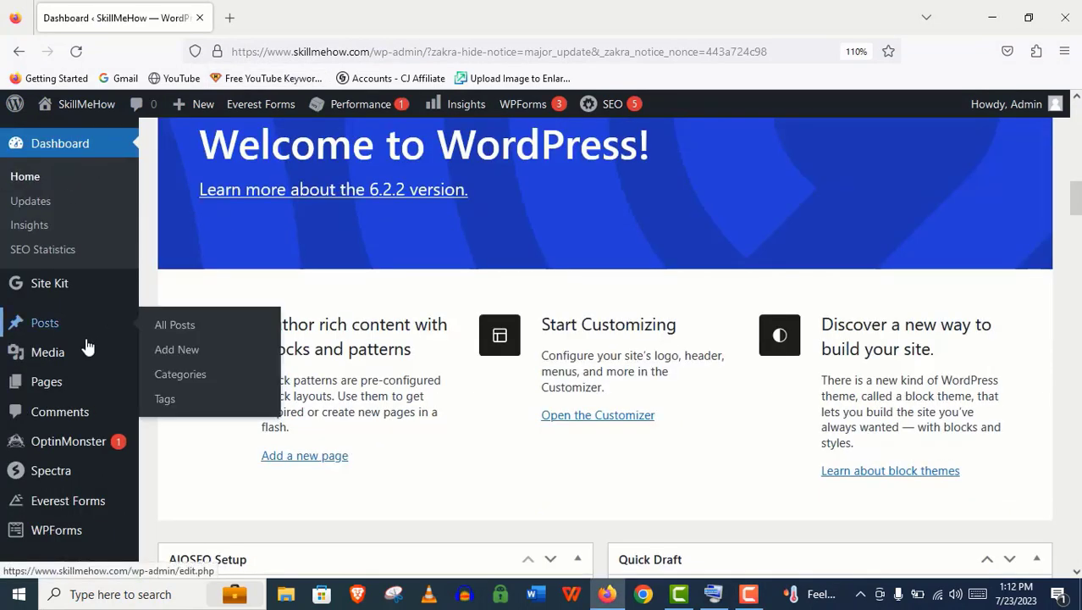
pyautogui.moveTo(88, 352)
pyautogui.scroll(-3, 84, 364)
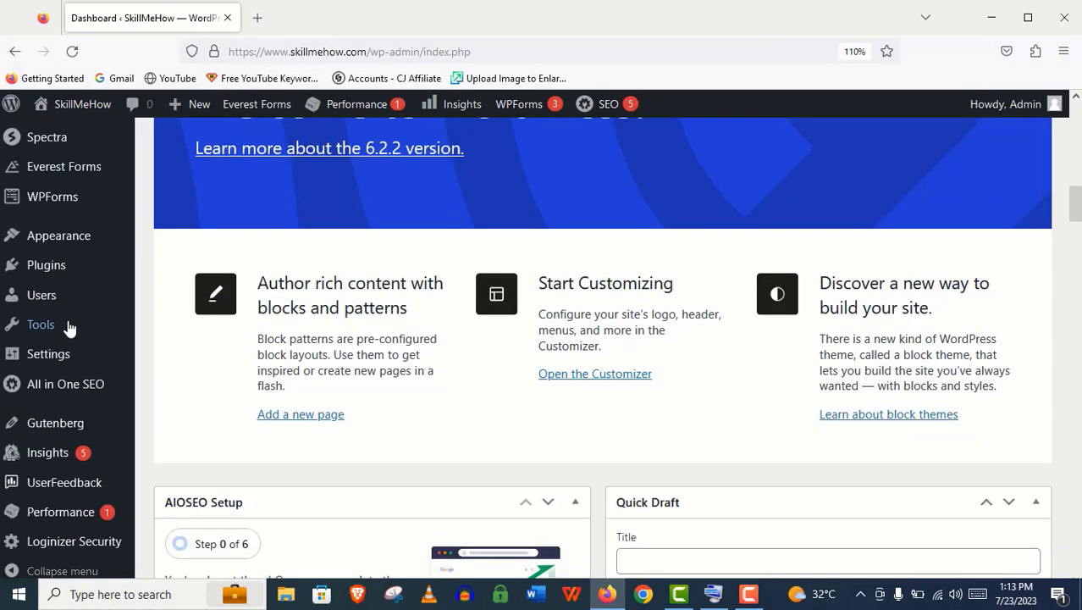
pyautogui.moveTo(73, 323)
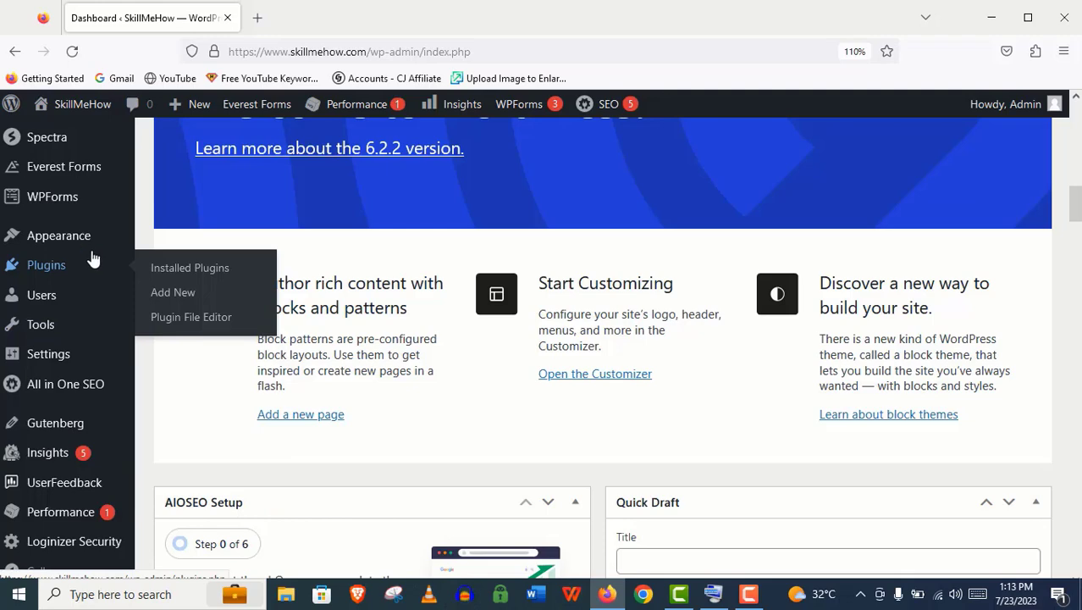
pyautogui.moveTo(93, 254)
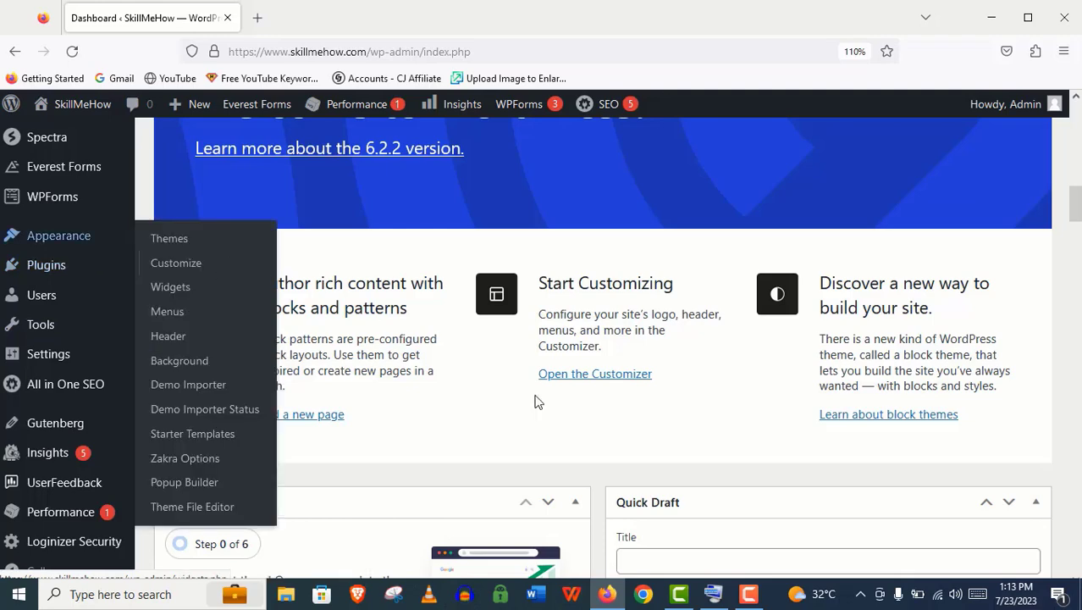